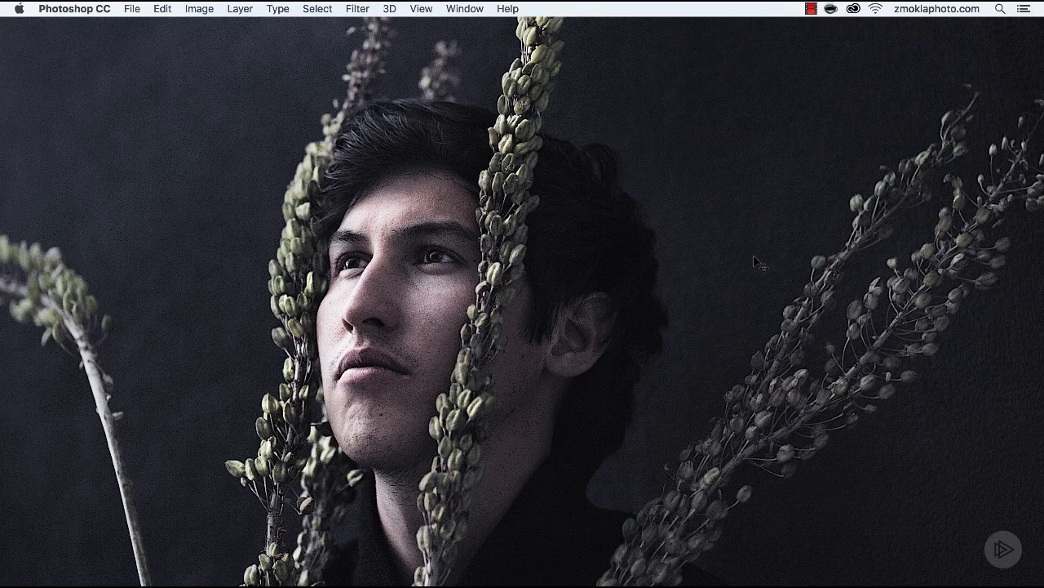
Stamp all visible layers into a new merged layer above the top Curves adjustment layer
key("super+minus")
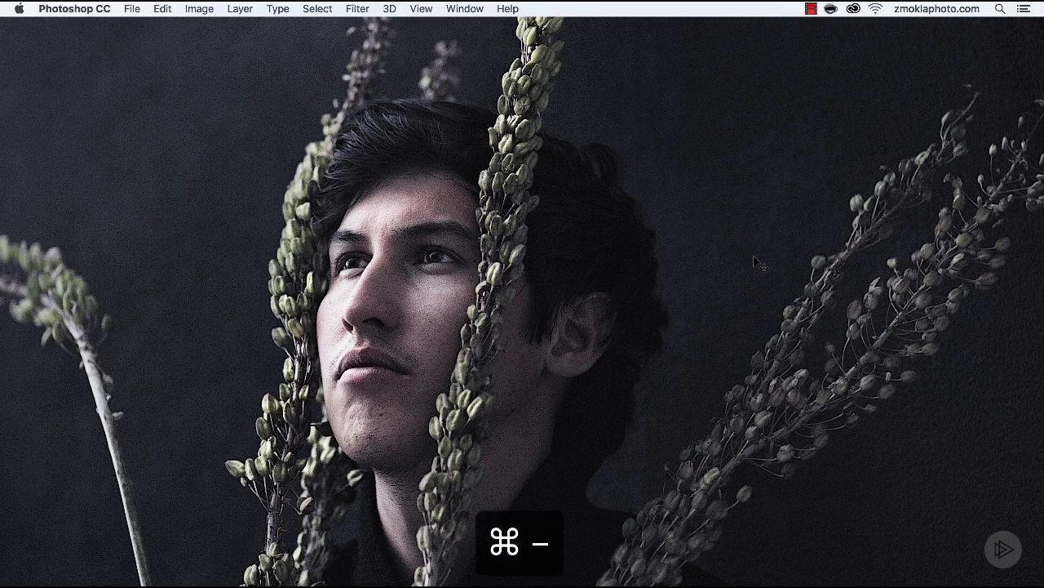
left_click_drag(541, 354, 572, 311)
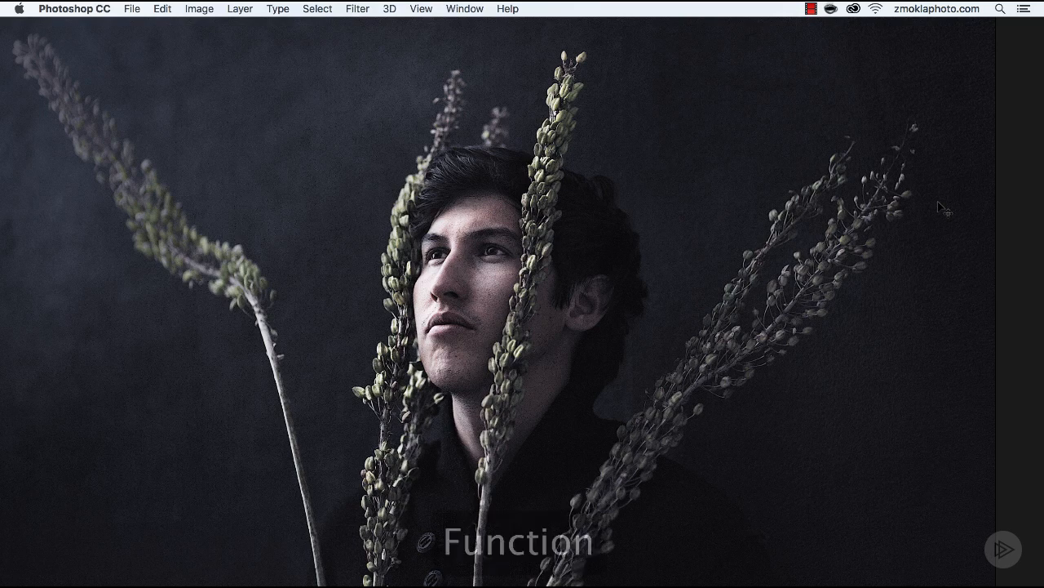
key("F7")
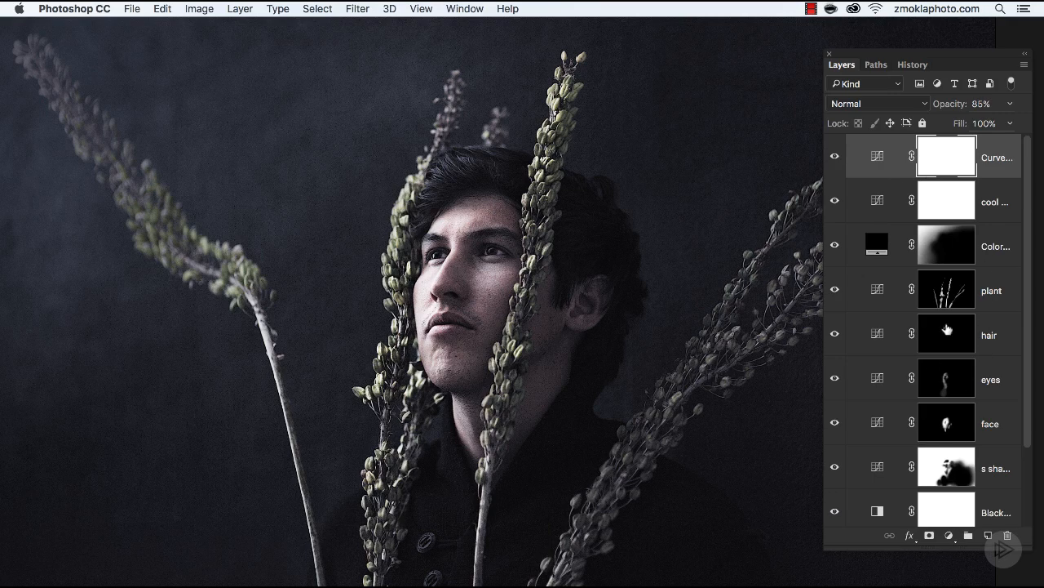
left_click_drag(1031, 243, 1026, 215)
left_click(877, 158)
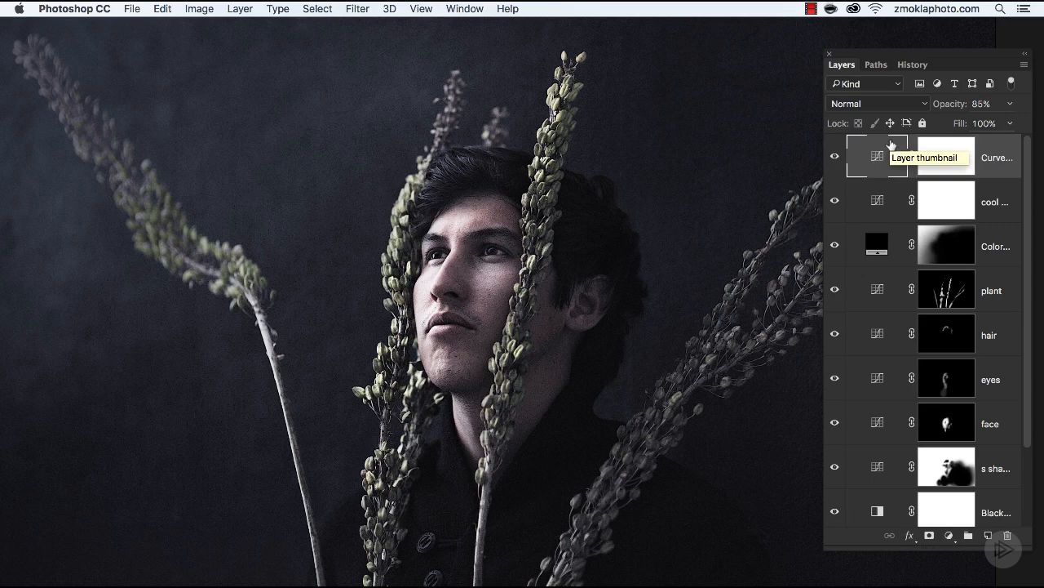
key("alt+shift+super+e")
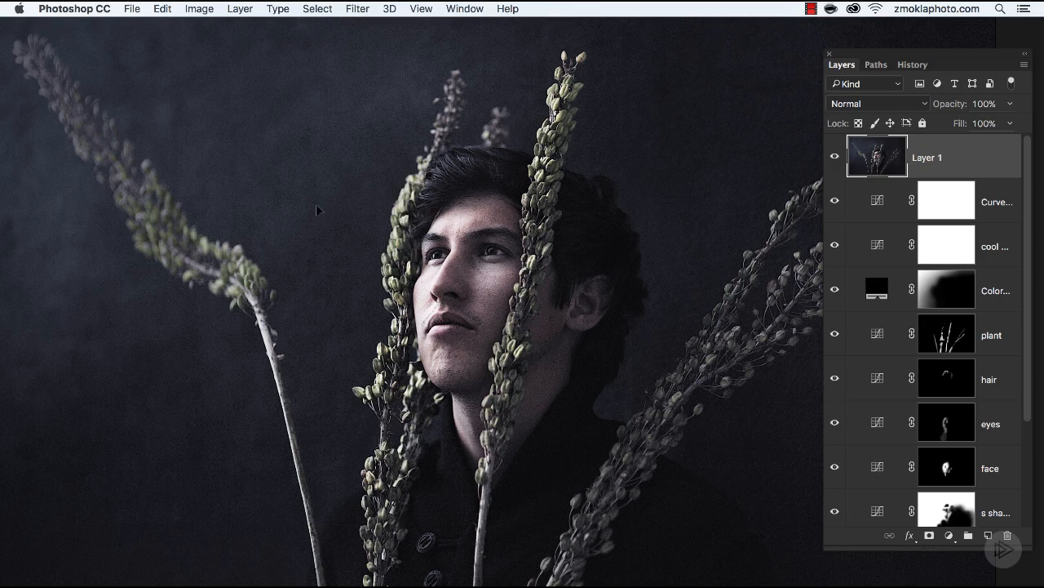
Shift the merged layer diagonally to show it is independent of the layers beneath, and undo the move
left_click_drag(315, 204, 354, 251)
key("super+e")
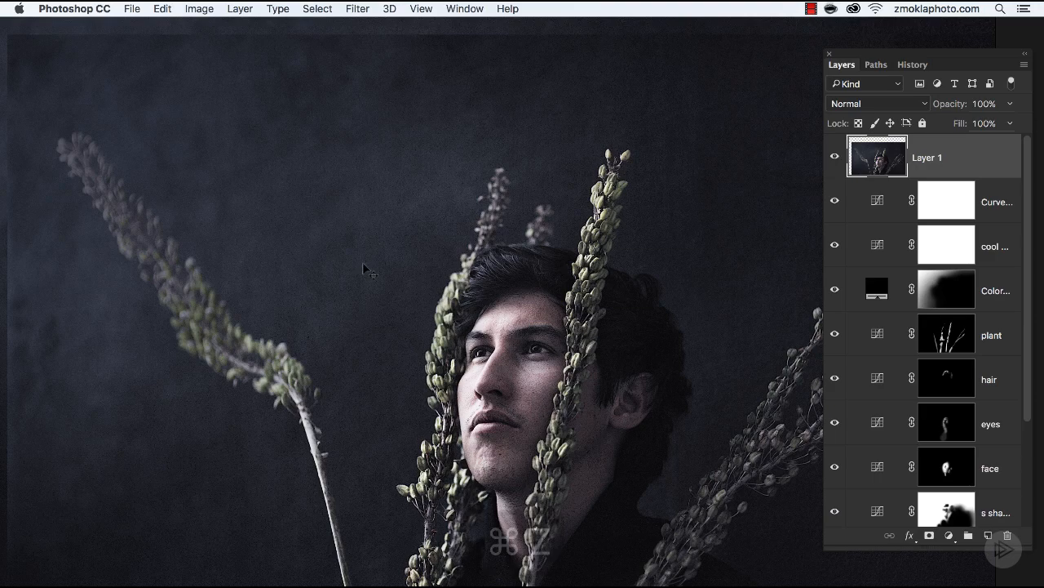
key("super+z")
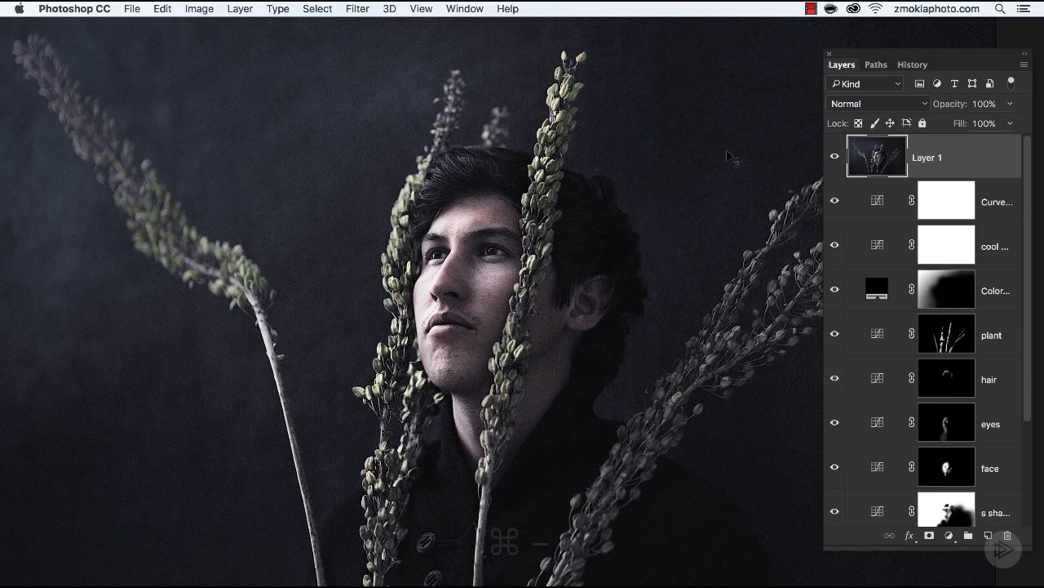
Compare the image at several zoom levels and check the current zoom percentage in the document's title
key("super+minus")
key("super+equal")
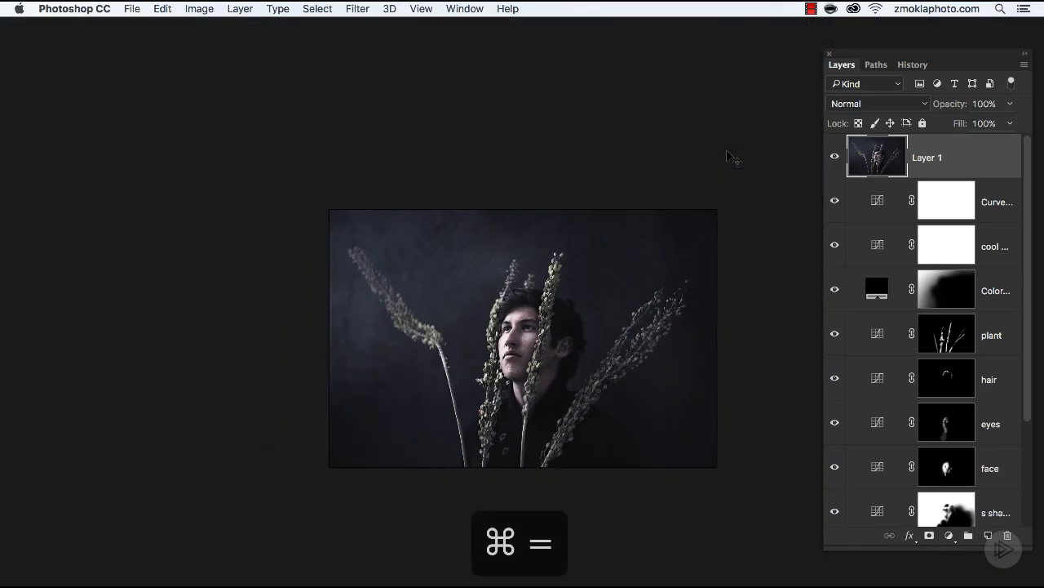
key("super+equal")
key("super+equal")
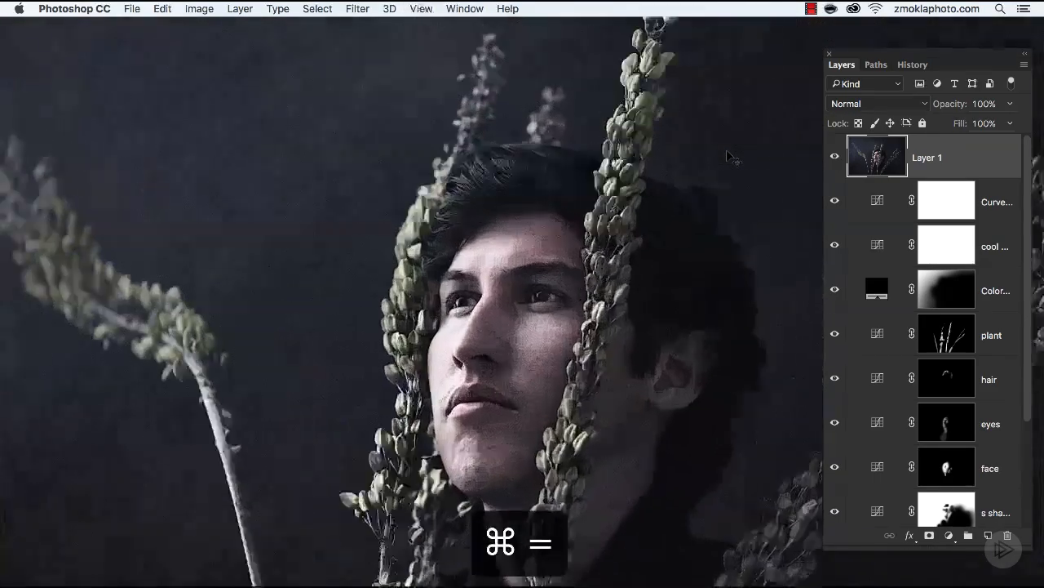
key("super+minus")
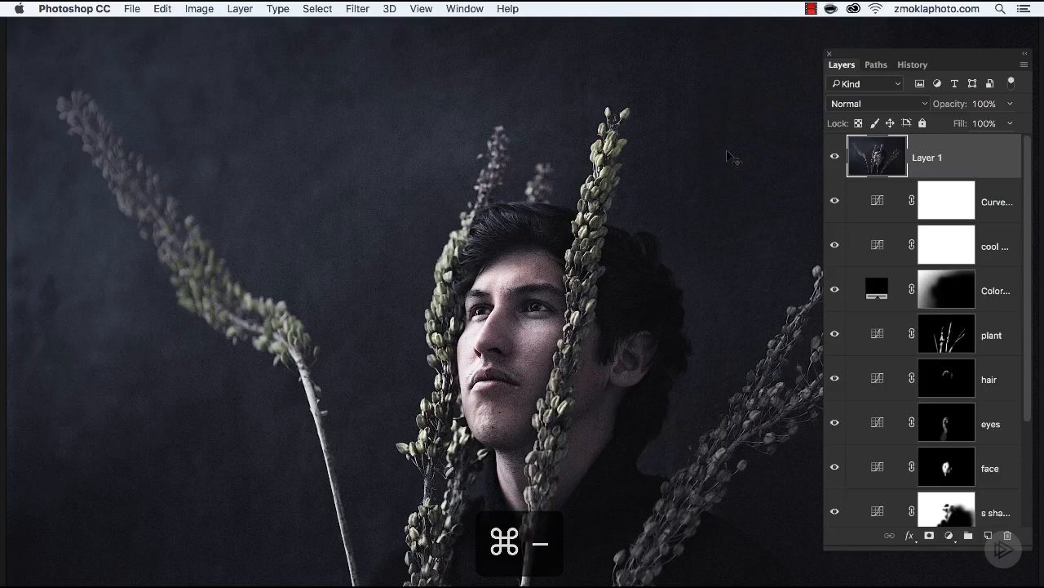
key("f")
key("f")
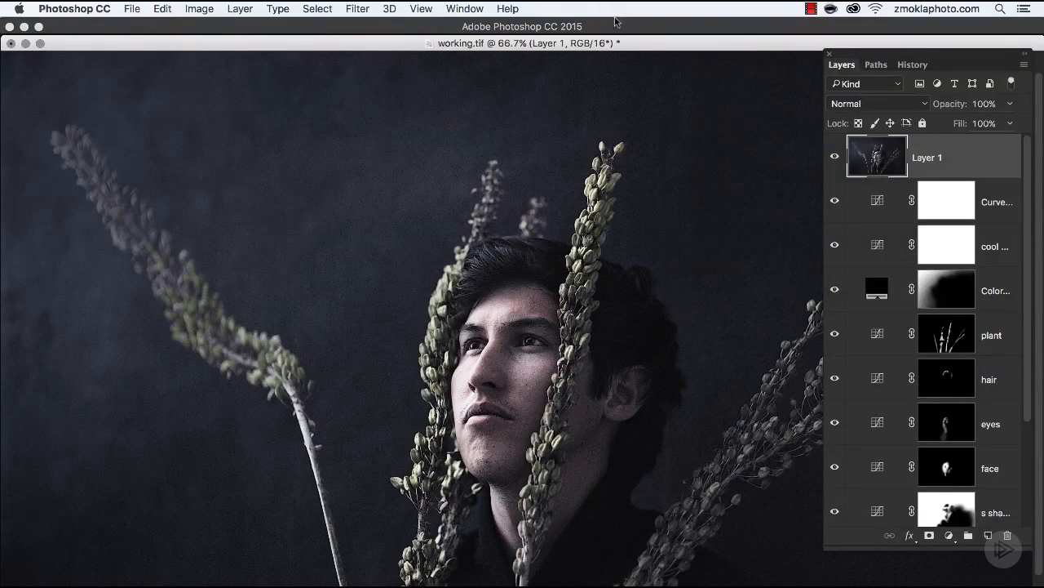
left_click_drag(636, 41, 635, 27)
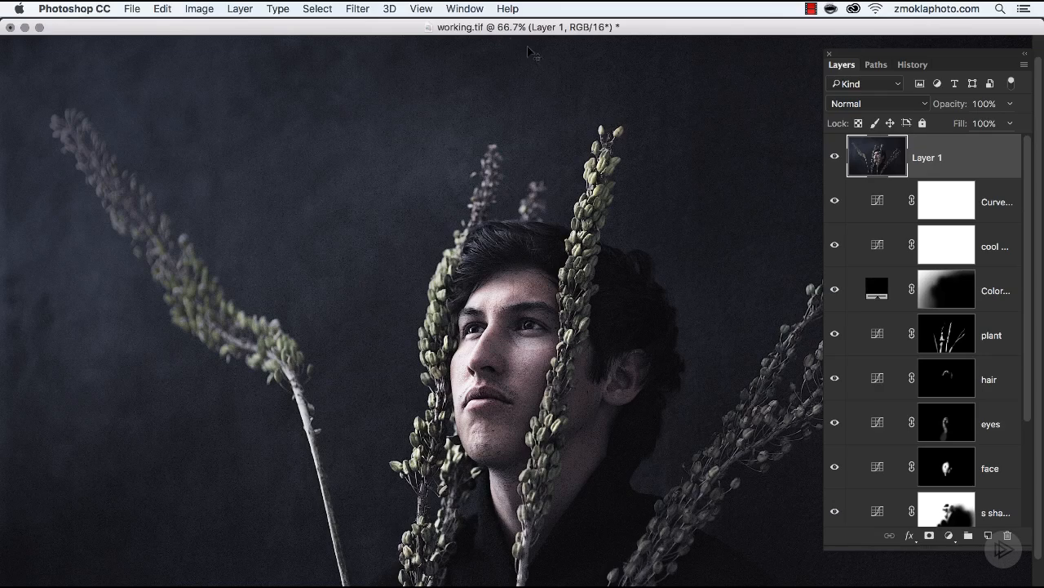
key("f")
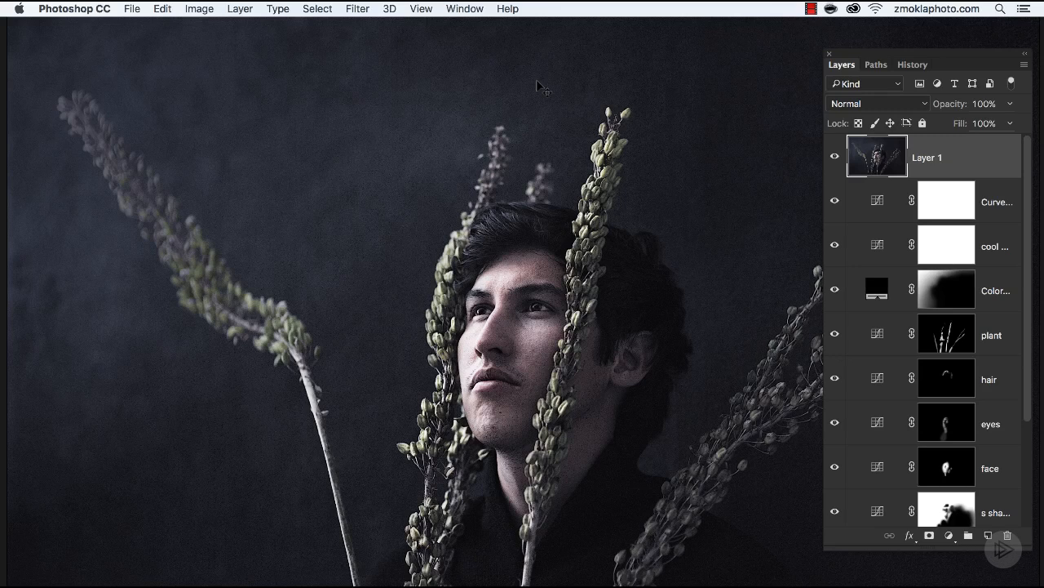
View the image at 100% zoom, verify the percentage in the document's title, and inspect the face
key("alt+super+0")
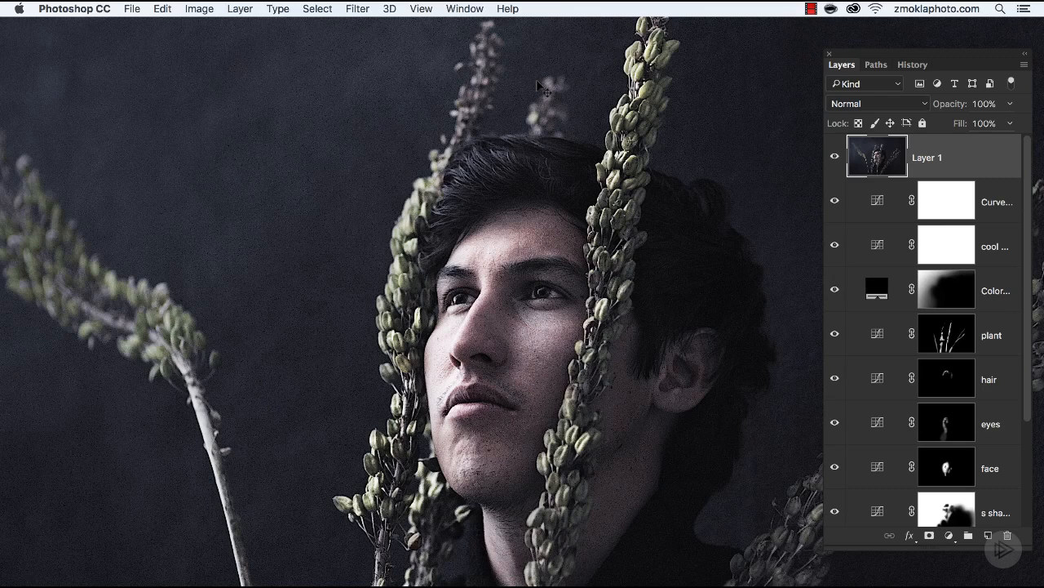
key("f")
key("f")
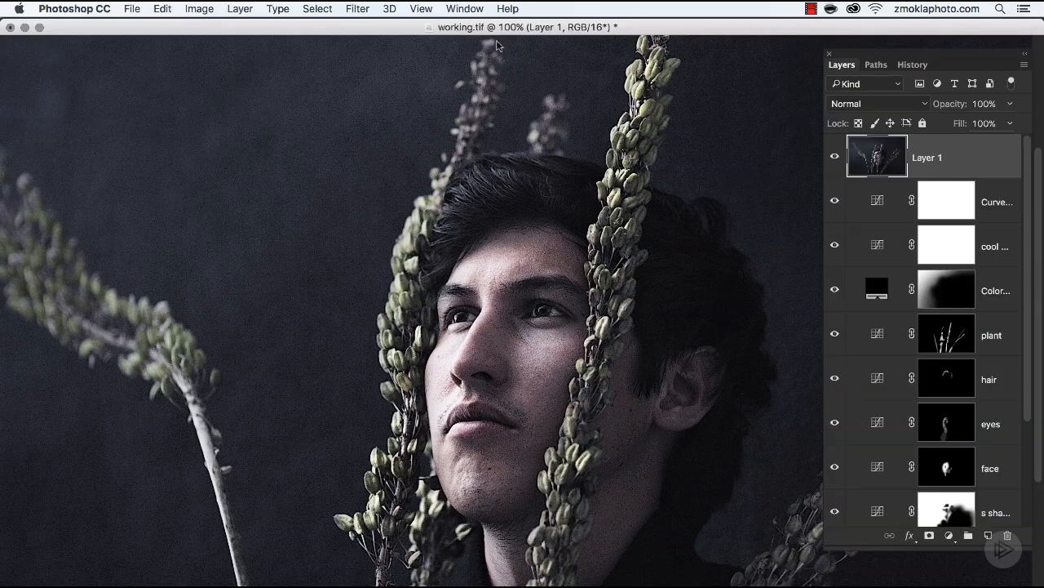
key("f")
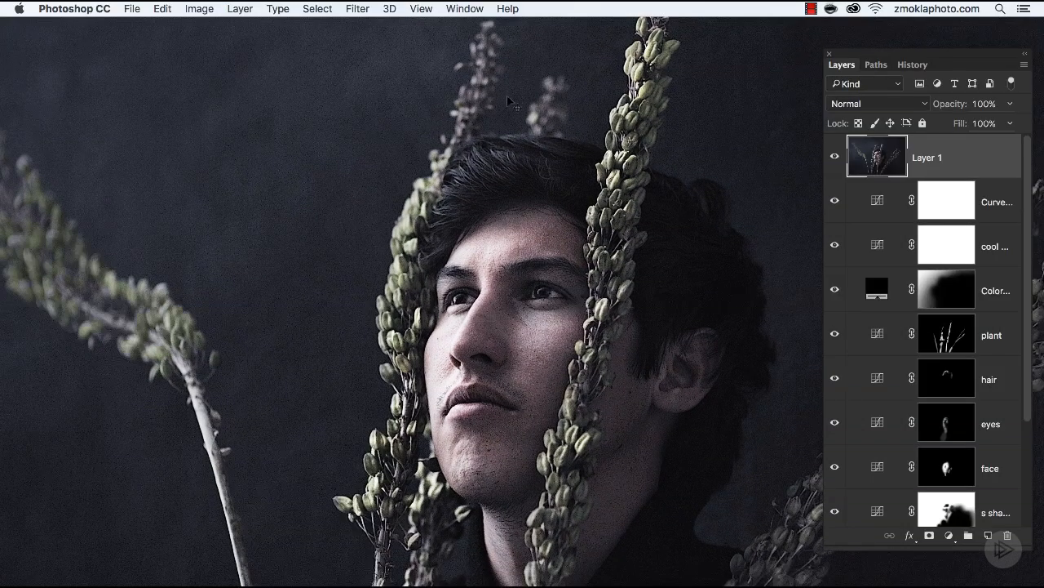
left_click_drag(539, 255, 525, 221)
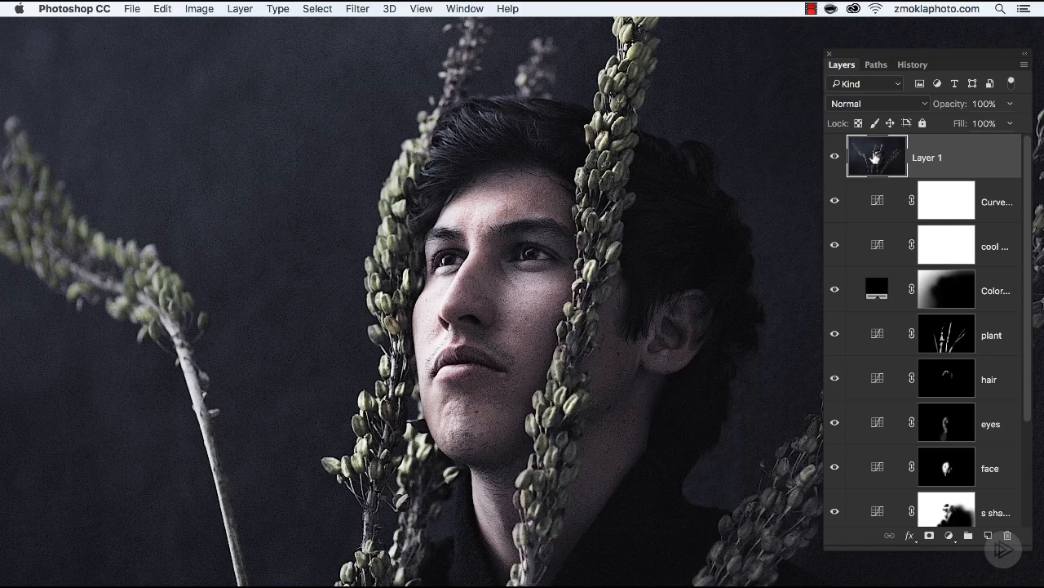
Set the merged layer's blend mode to Overlay
left_click_drag(875, 157, 723, 111)
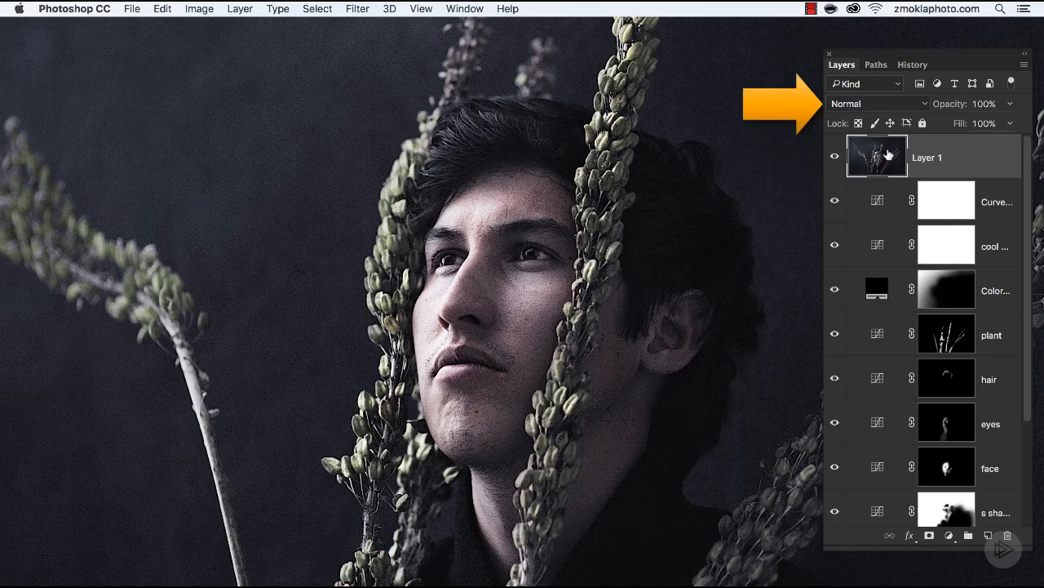
left_click(855, 108)
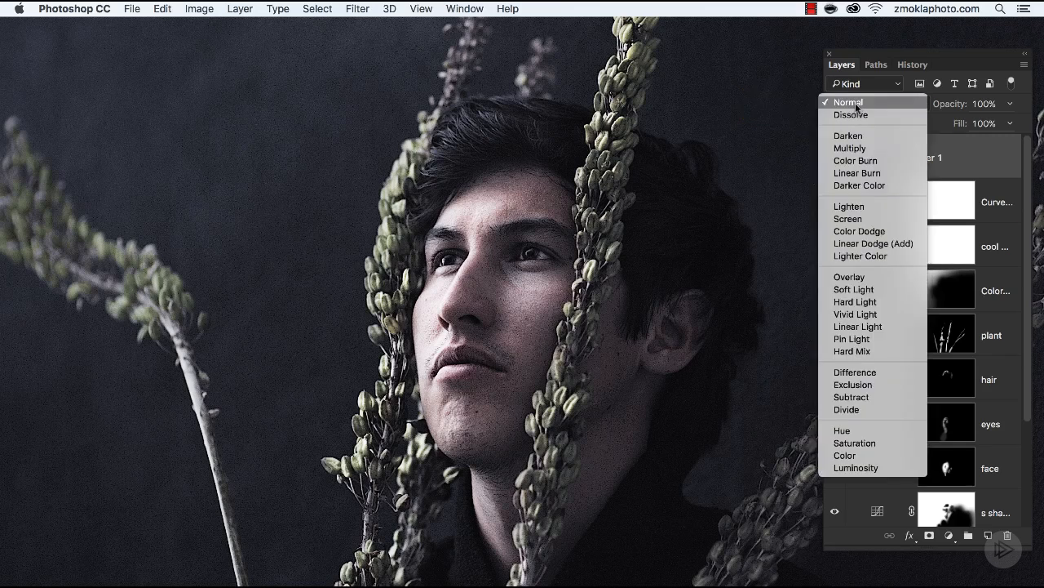
left_click(848, 277)
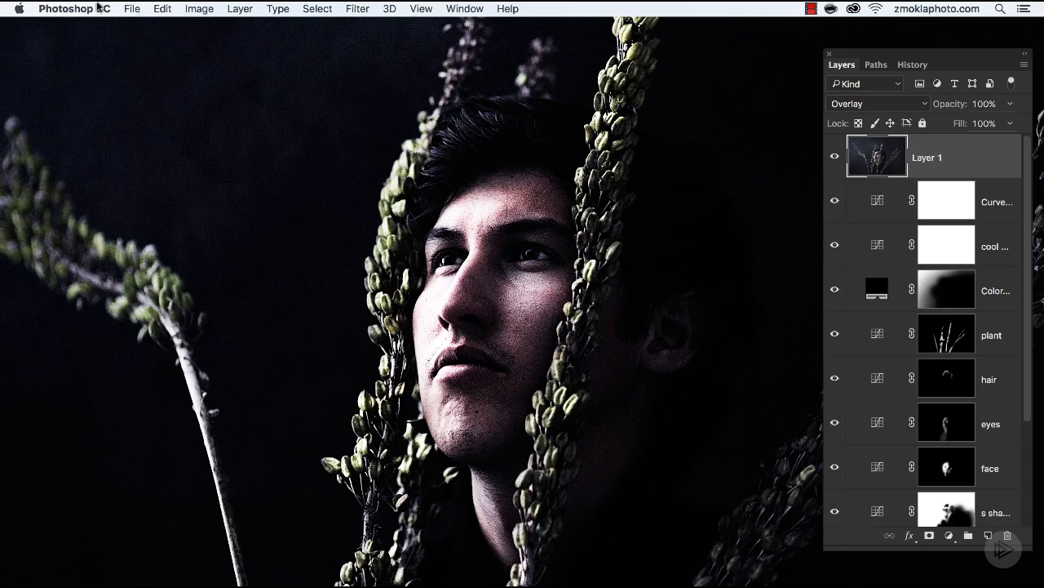
Apply the High Pass filter to the Overlay layer with a radius of about 0.8 pixels, previewing a stronger 6.8 pixels as well
left_click(360, 11)
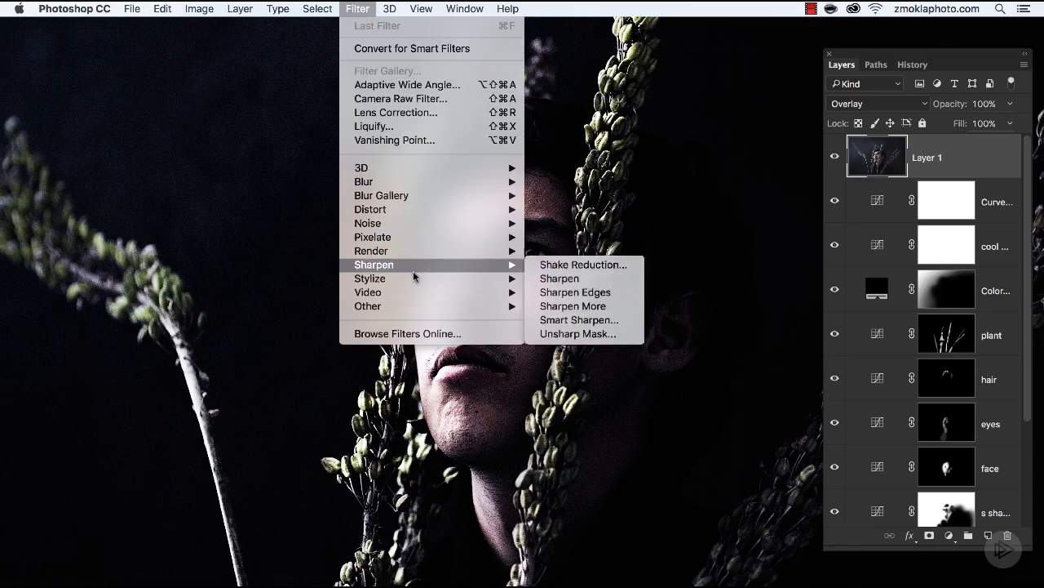
mouse_move(388, 308)
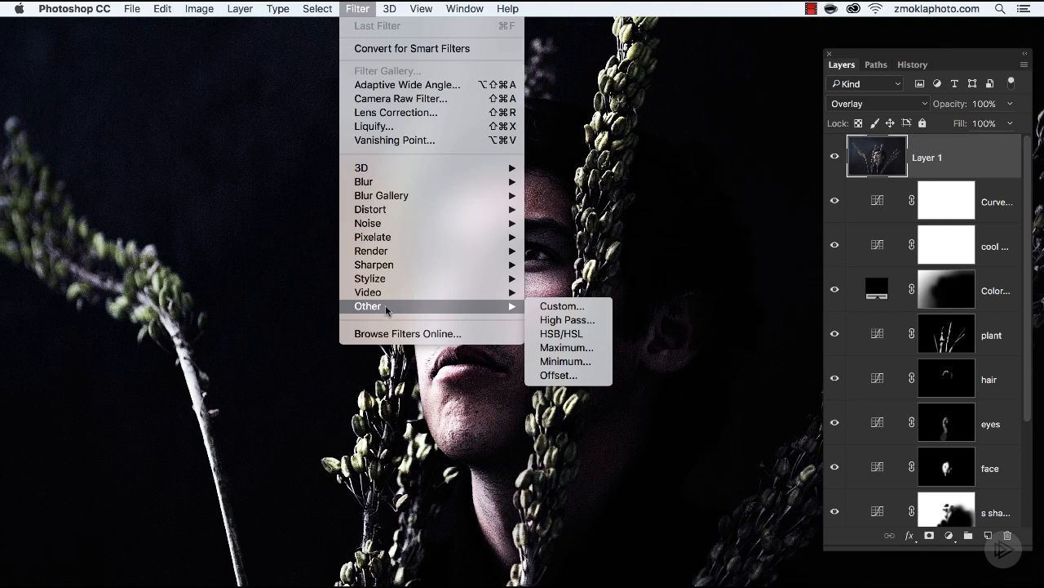
left_click(569, 320)
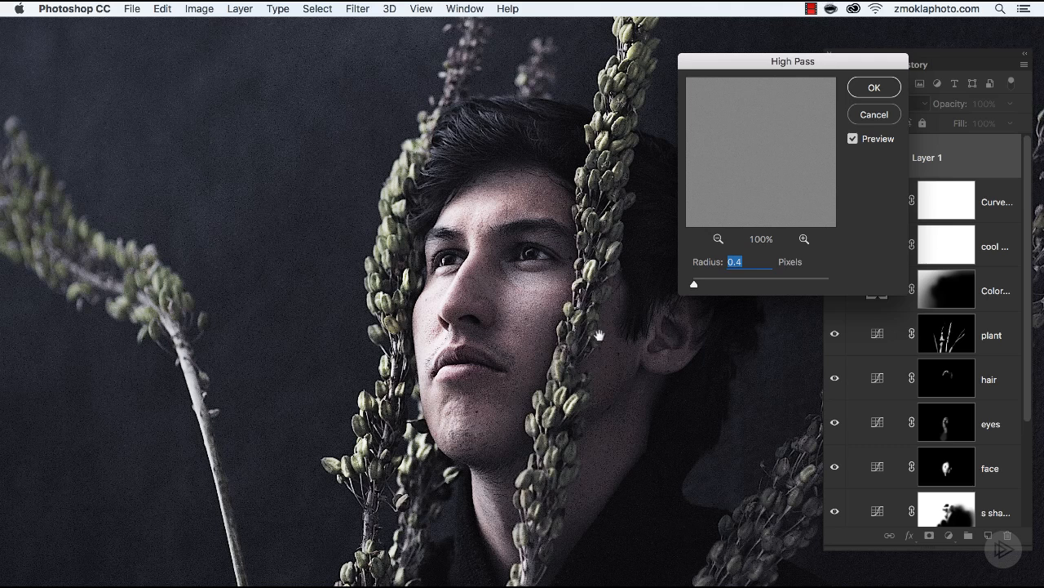
left_click_drag(576, 340, 433, 335)
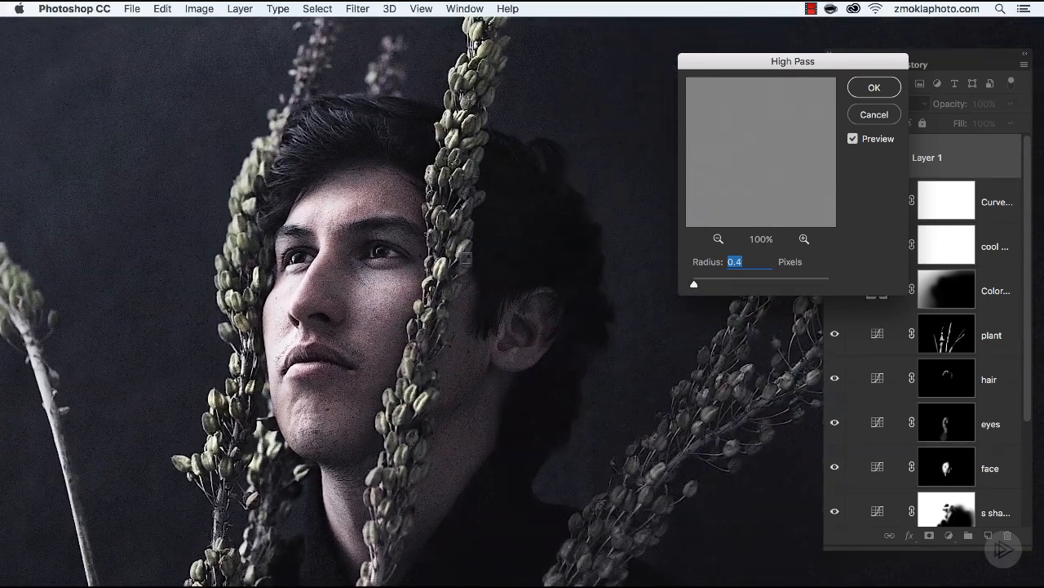
left_click_drag(734, 64, 625, 71)
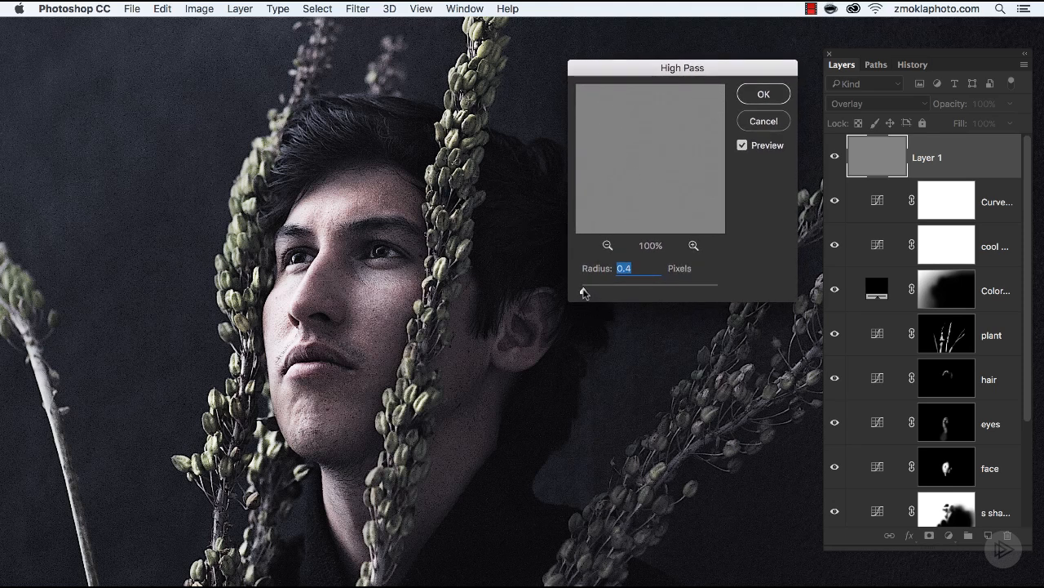
left_click_drag(584, 292, 625, 293)
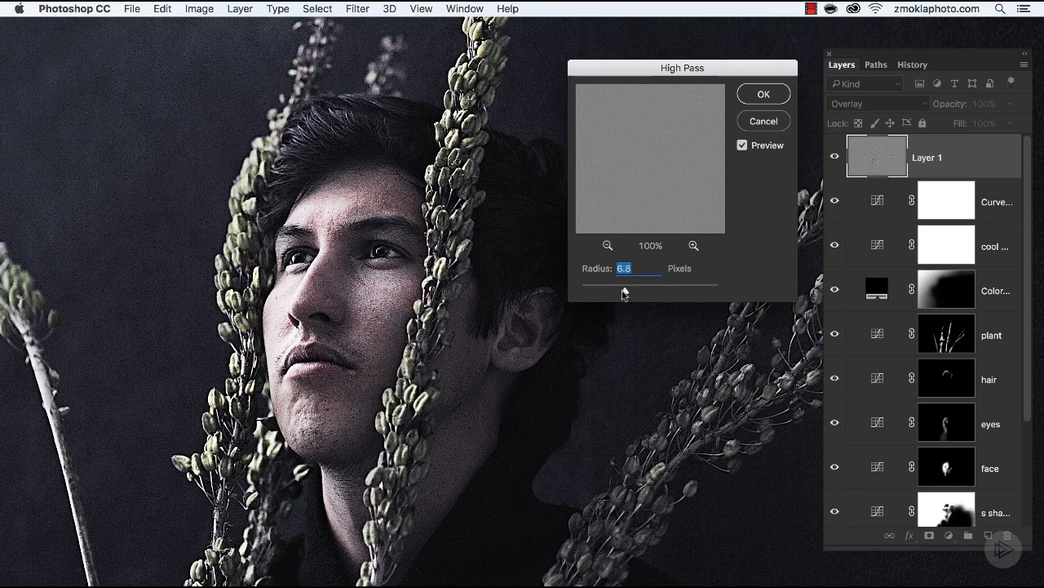
left_click_drag(626, 292, 581, 292)
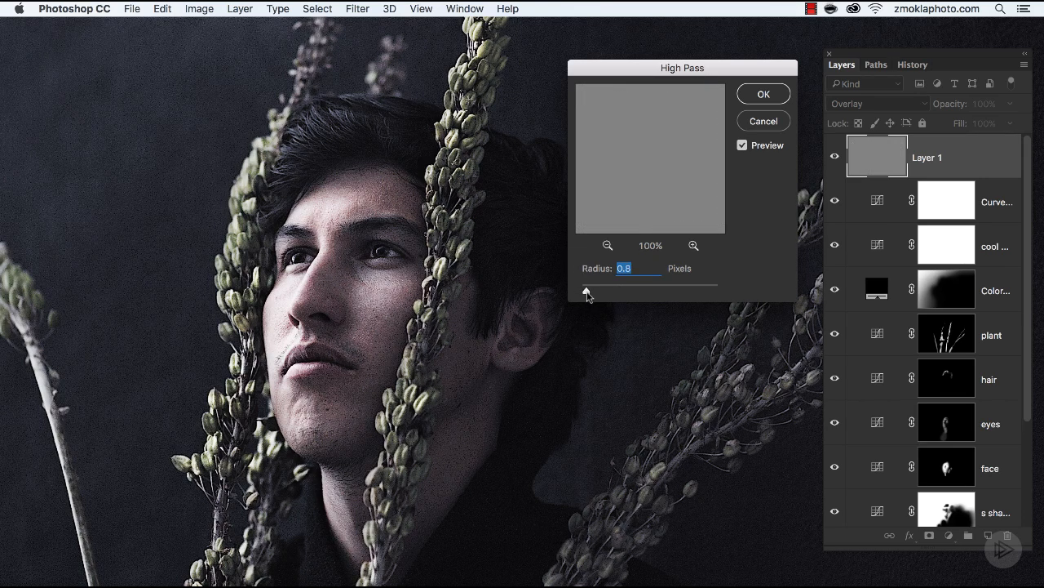
left_click_drag(587, 296, 591, 297)
left_click_drag(591, 297, 585, 297)
left_click(761, 96)
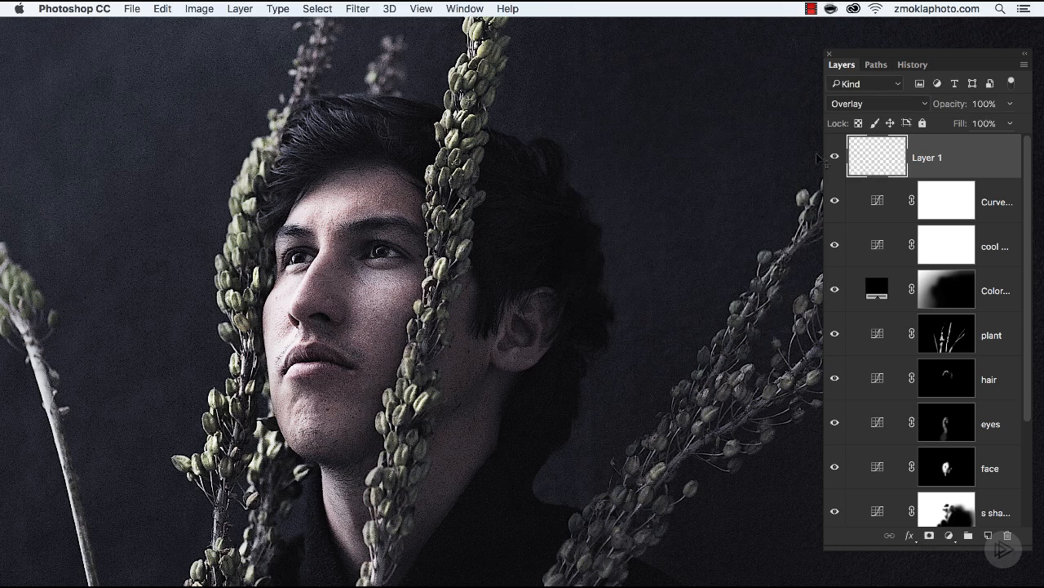
Compare the portrait with and without the high-pass sharpening layer by switching its visibility off and on
left_click(836, 158)
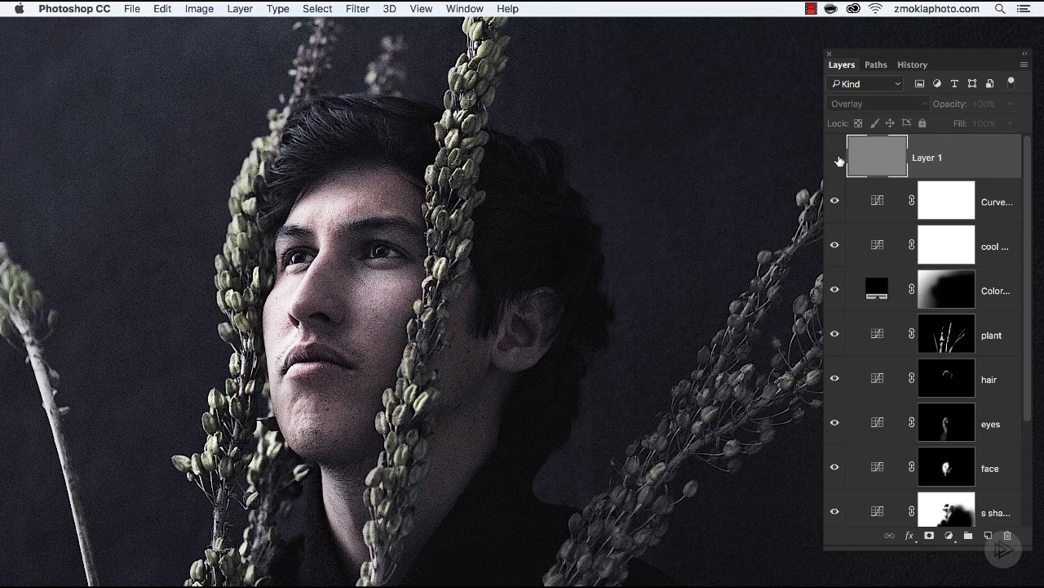
left_click(838, 161)
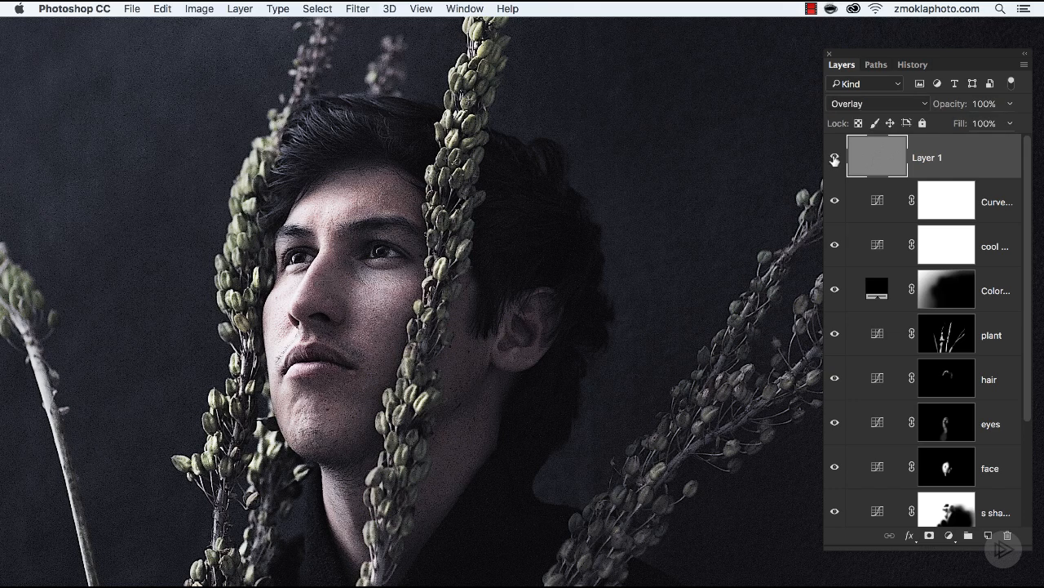
left_click(835, 160)
left_click(835, 160)
left_click_drag(439, 356, 461, 322)
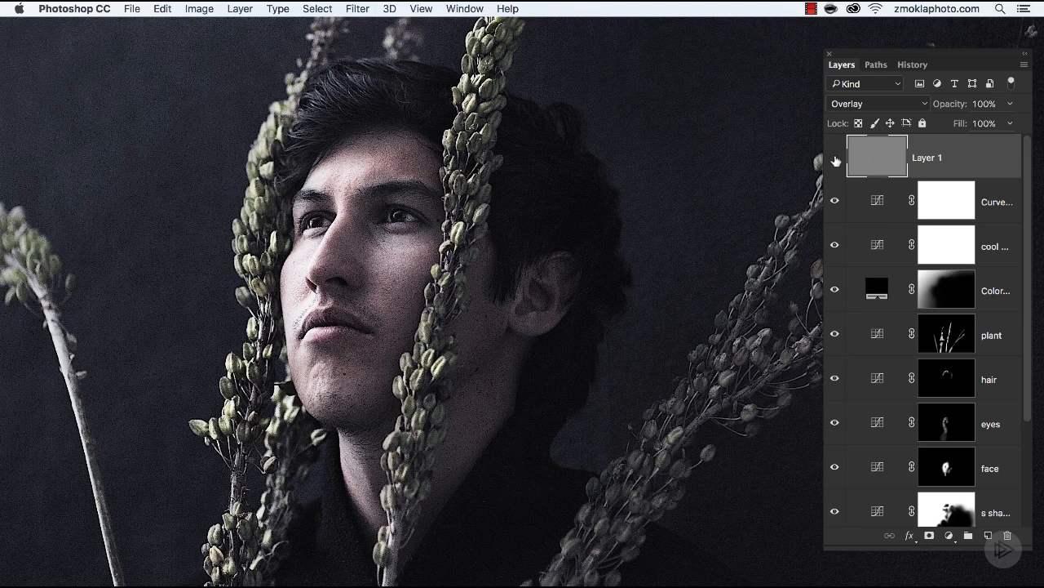
left_click(835, 161)
left_click(835, 160)
left_click(836, 160)
left_click(836, 161)
Examine the sharpened portrait as a whole and around the face at reduced zoom levels
key("super+minus")
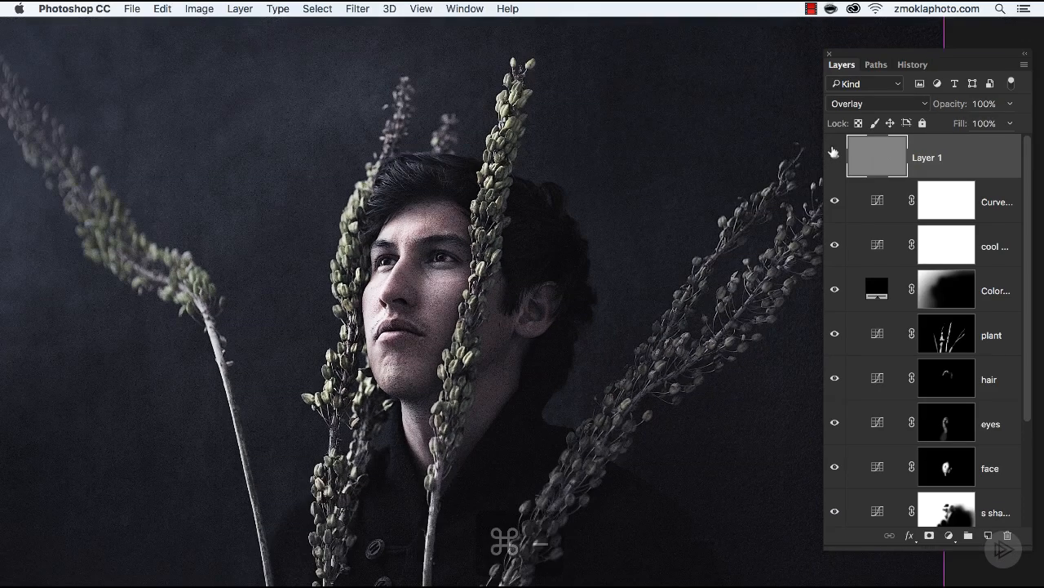
key("super+minus")
key("super+minus")
left_click_drag(634, 299, 559, 252)
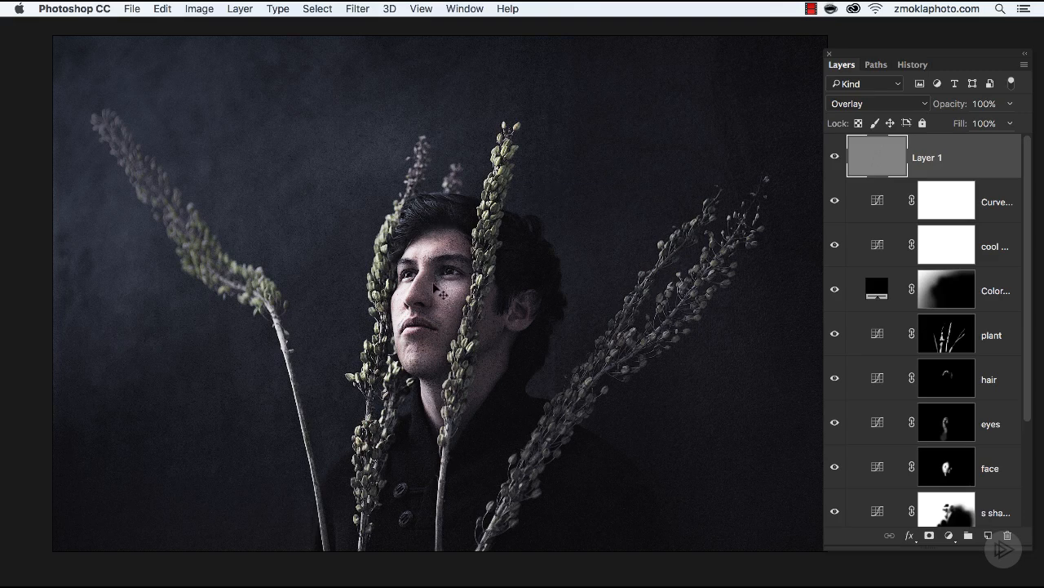
key("super+equal")
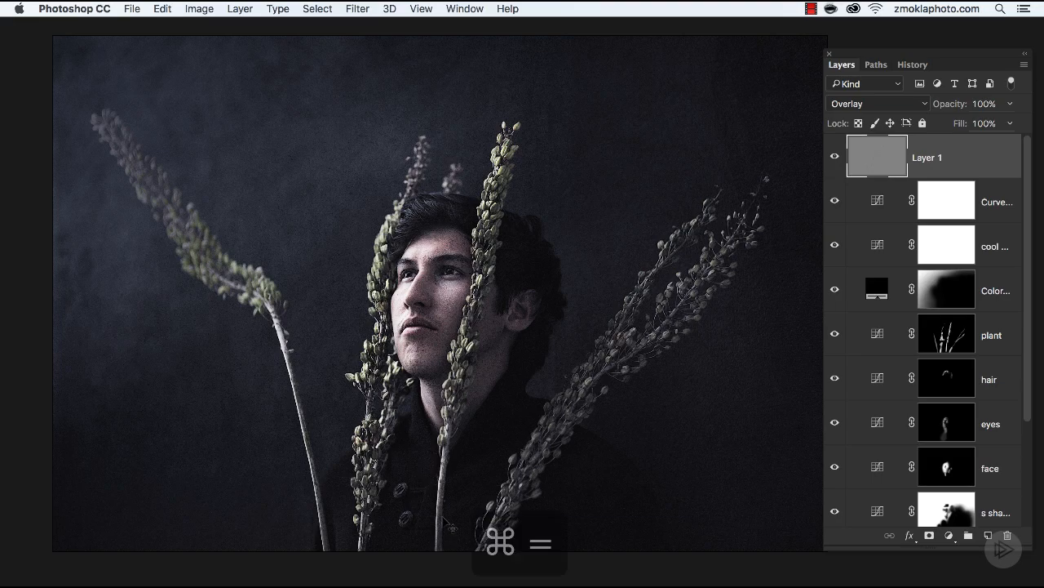
left_click_drag(528, 460, 534, 436)
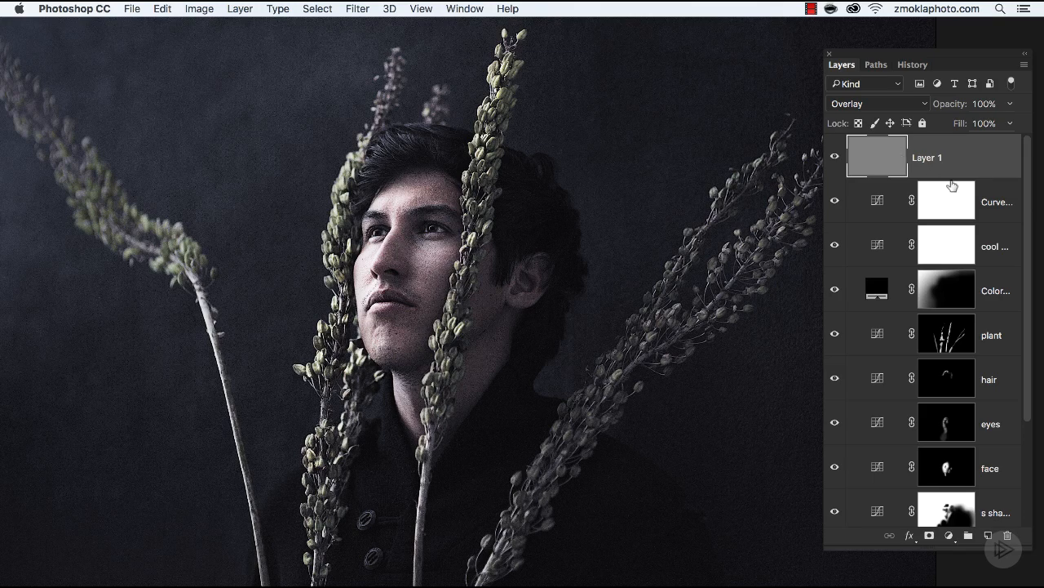
Add a layer mask to the high-pass Layer 1 and invert the mask to black
mouse_move(1032, 202)
left_mouse_down()
mouse_move(1032, 380)
mouse_move(1040, 221)
left_mouse_up()
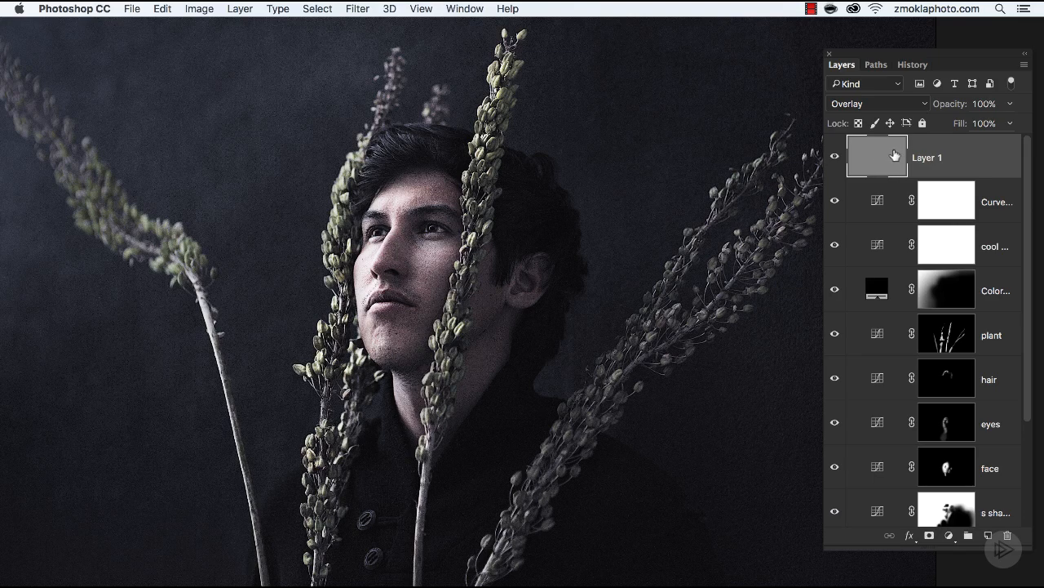
left_click(931, 542)
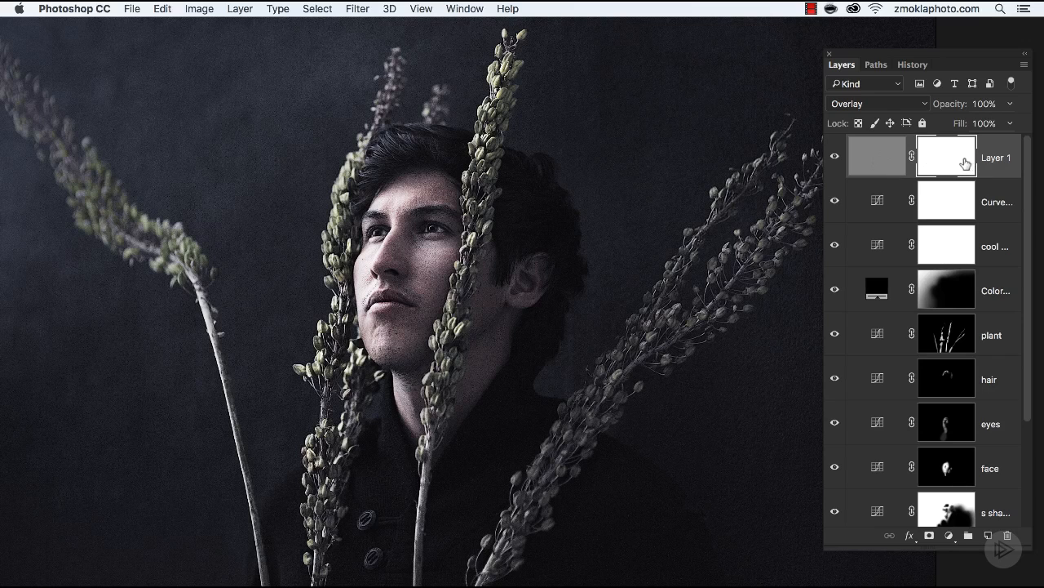
left_click(835, 157)
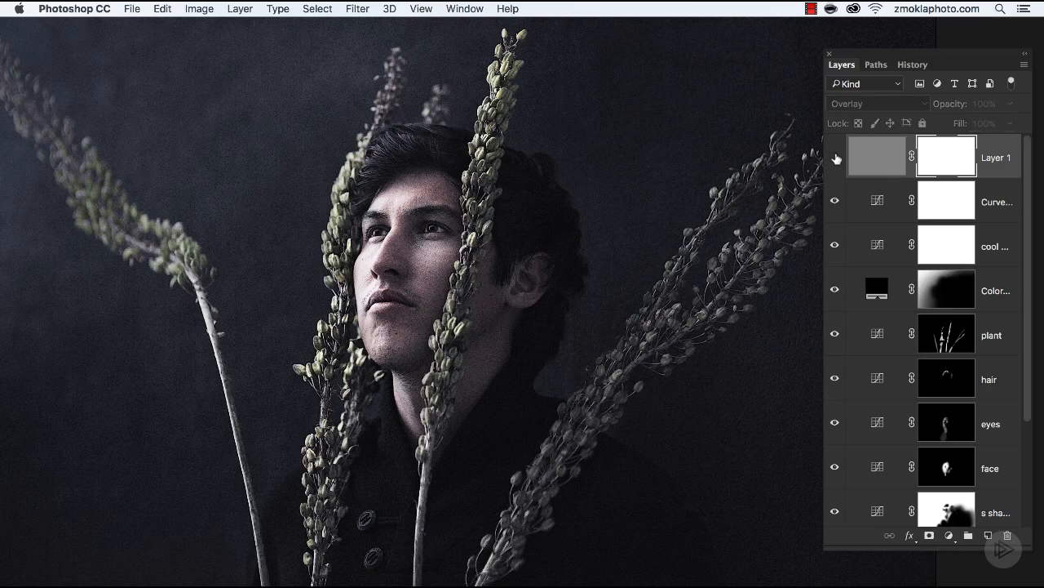
left_click(835, 156)
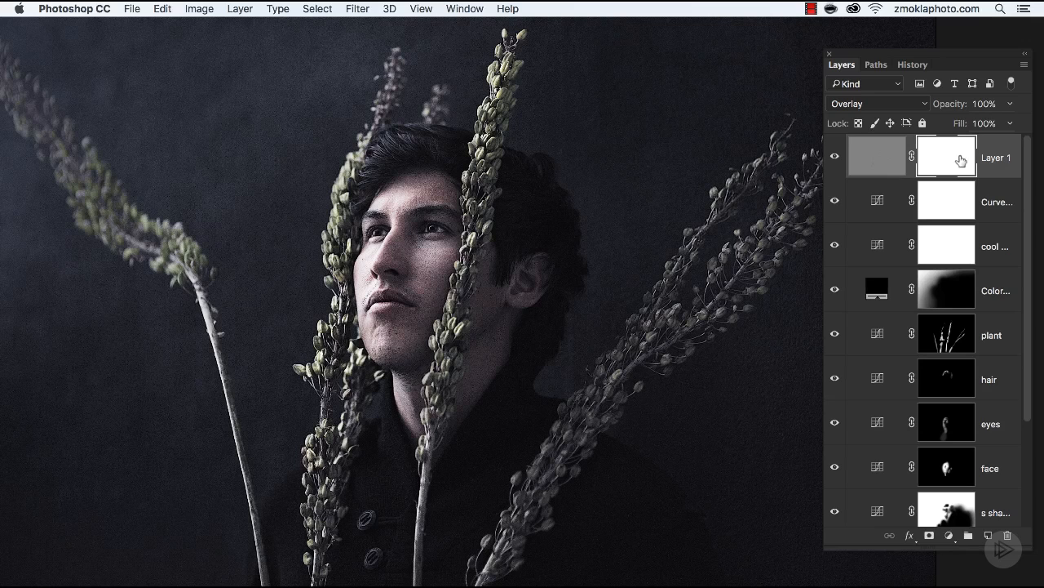
key("super+i")
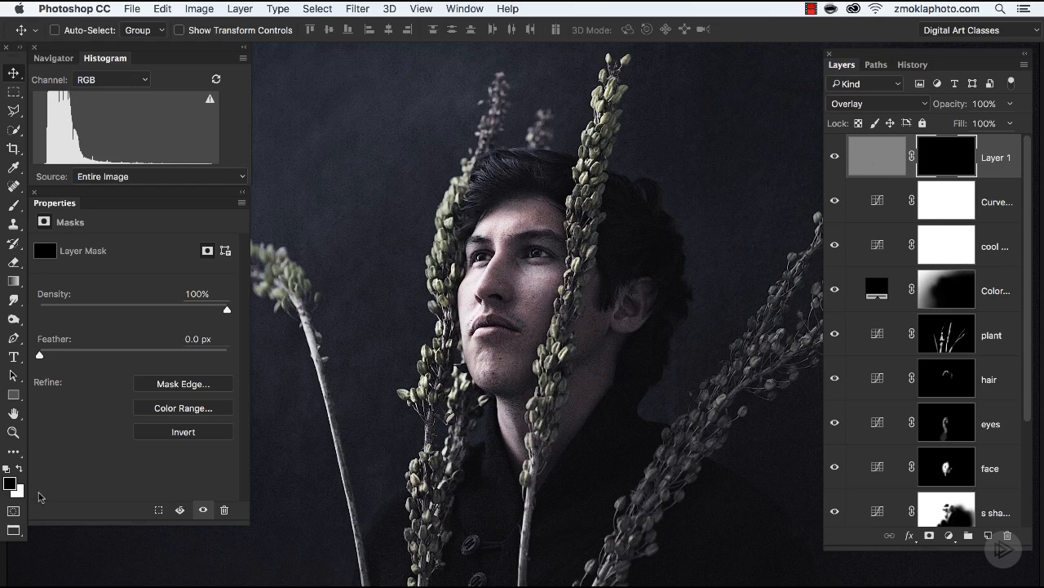
Reveal the sharpening on the face and the stalk in front of it by painting white on the mask with a 500-pixel brush at 60% opacity
key("x")
key("b")
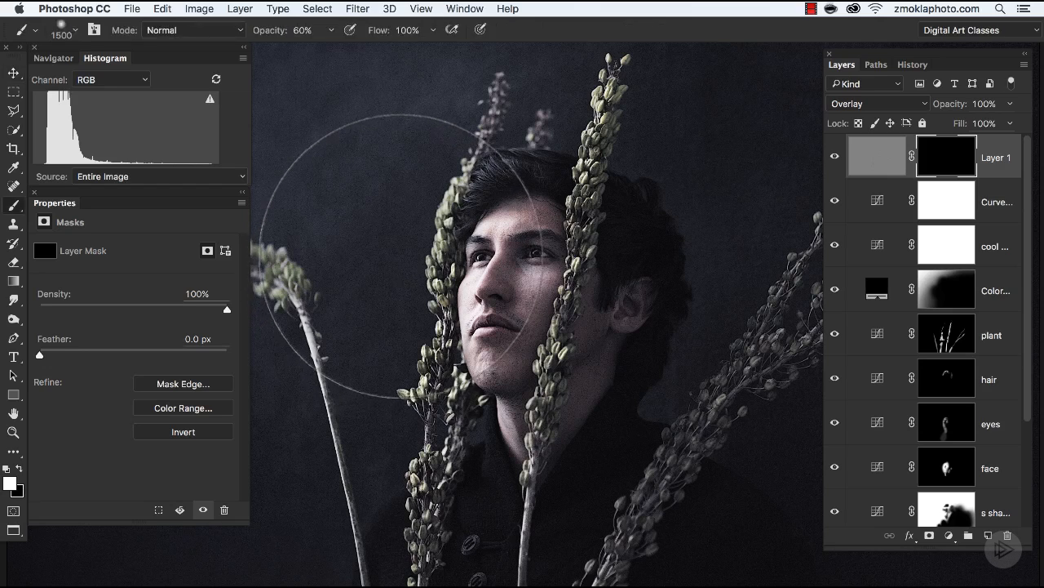
key("bracketleft")
key("bracketleft")
key("bracketleft")
key("bracketleft")
key("bracketleft")
key("bracketleft")
key("bracketleft")
key("bracketleft")
key("bracketleft")
key("bracketleft")
key("bracketleft")
key("bracketleft")
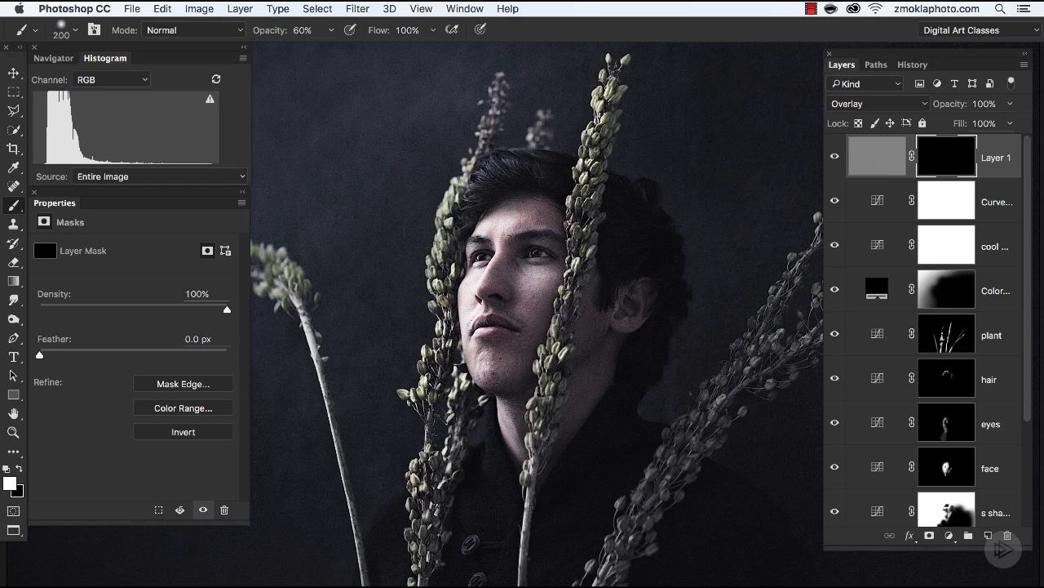
key("bracketleft")
key("bracketleft")
key("bracketleft")
key("bracketright")
key("bracketright")
key("bracketright")
key("bracketright")
key("bracketright")
key("bracketright")
left_click(513, 266)
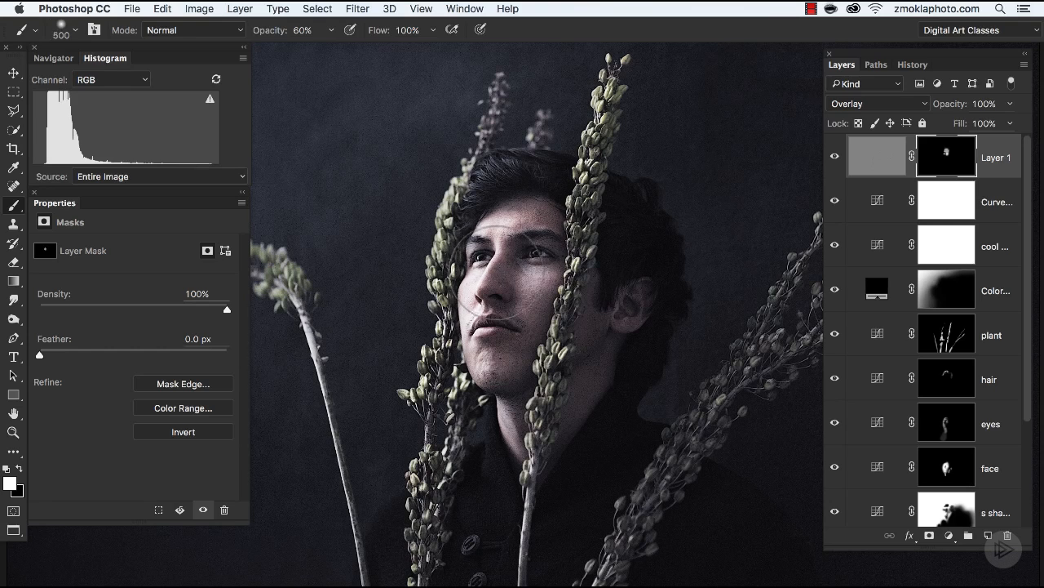
mouse_move(542, 447)
left_mouse_down()
mouse_move(559, 358)
mouse_move(597, 270)
mouse_move(581, 212)
mouse_move(611, 199)
left_mouse_up()
Paint white on the mask along the stalk beside the face and across the lower plants with a 400-pixel brush
key("bracketleft")
key("bracketleft")
key("bracketleft")
key("bracketleft")
key("bracketleft")
key("bracketleft")
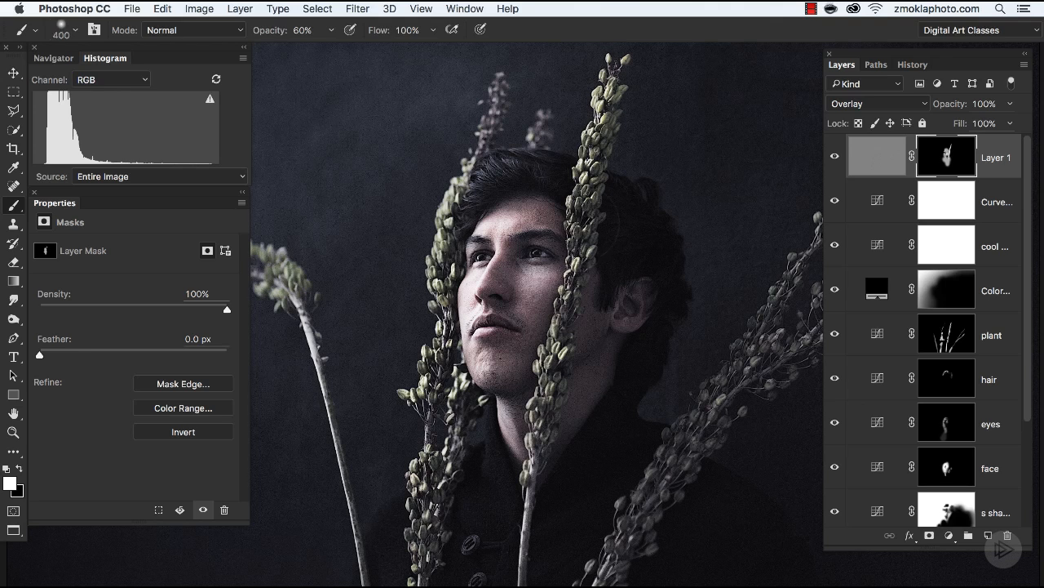
left_click_drag(514, 545, 587, 554)
left_click_drag(447, 429, 469, 383)
mouse_move(457, 283)
left_mouse_down()
mouse_move(445, 219)
mouse_move(462, 230)
left_mouse_up()
Enlarge the brush to 500 pixels and paint white on the mask over the lower part of the right-hand plant
key("bracketright")
key("bracketright")
key("bracketright")
key("bracketright")
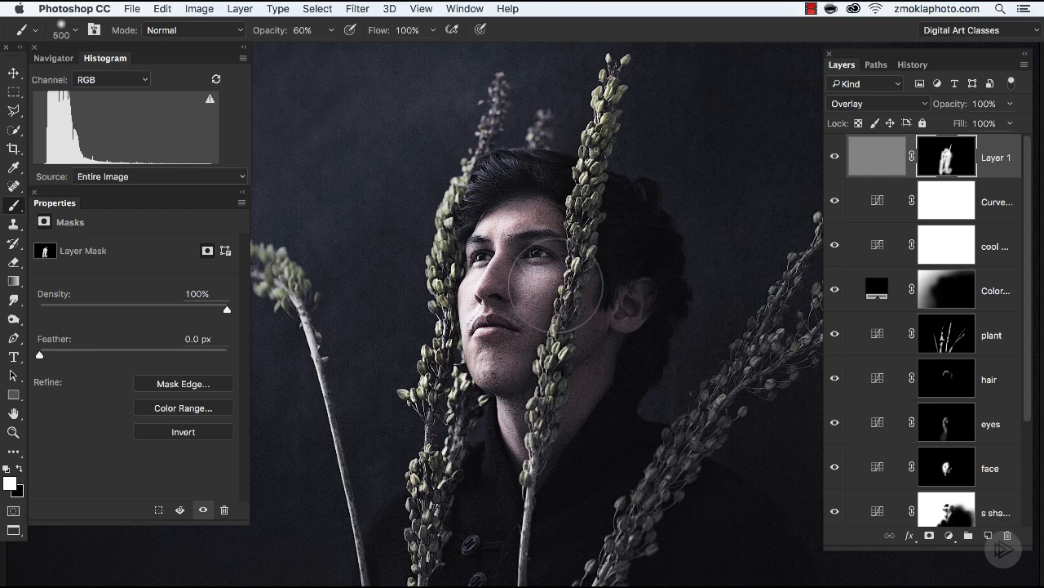
key("super+minus")
key("super+minus")
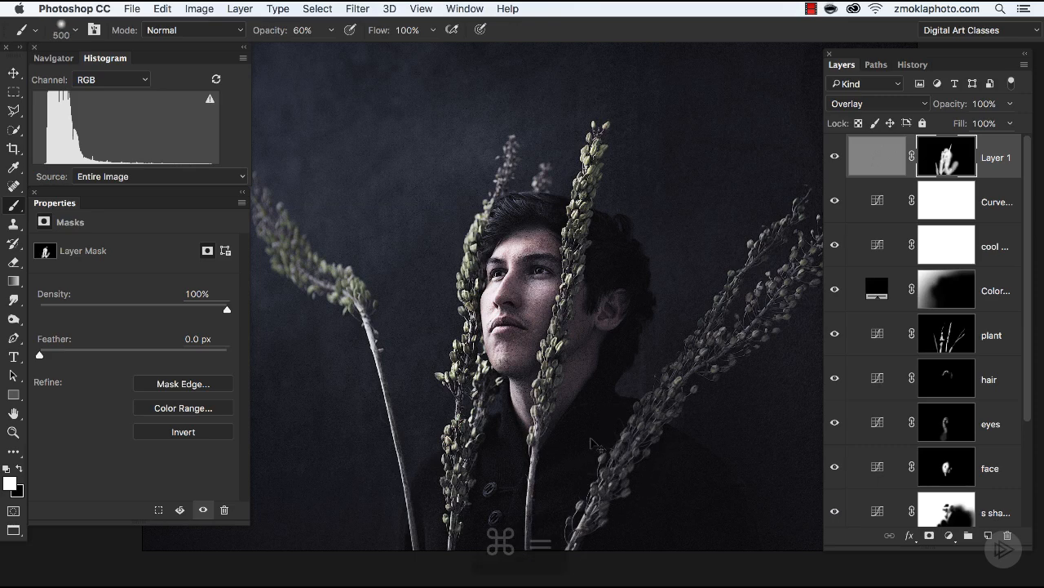
key("super+equal")
key("super+equal")
left_click_drag(567, 417, 635, 273)
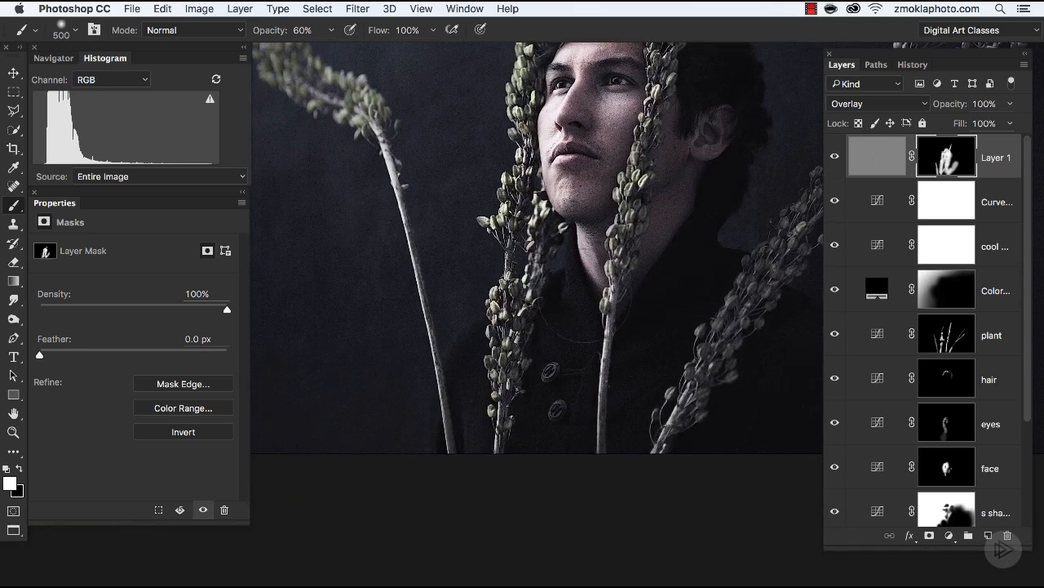
key("bracketleft")
key("bracketleft")
key("x")
left_click_drag(641, 374, 511, 407)
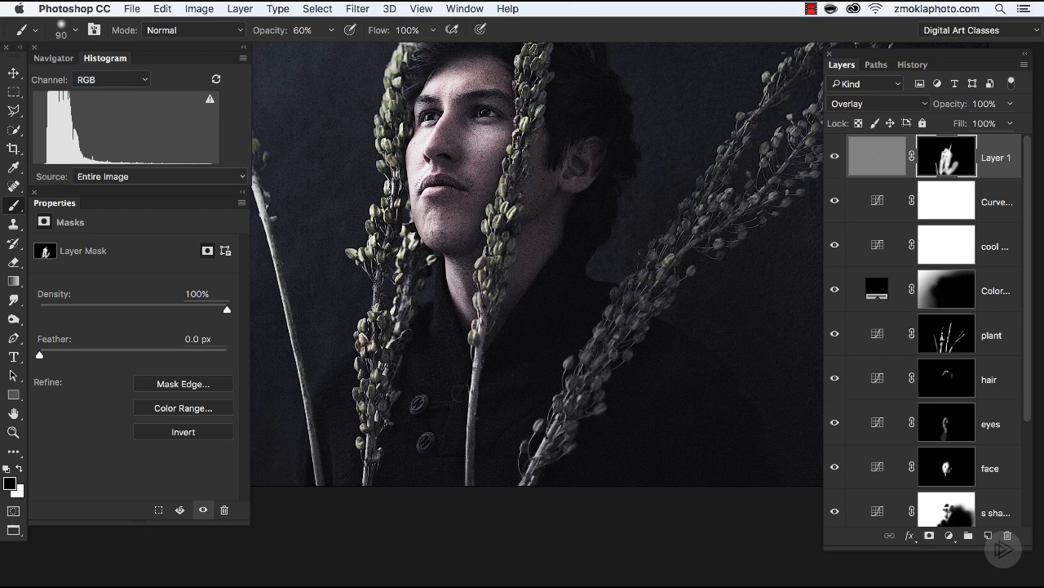
key("x")
Reveal the sharpening on the buttoned coat between the stalks by painting white on the mask with a 700-pixel brush
key("bracketright")
key("bracketright")
key("bracketright")
key("bracketright")
key("bracketright")
key("bracketright")
key("bracketright")
key("bracketright")
key("bracketright")
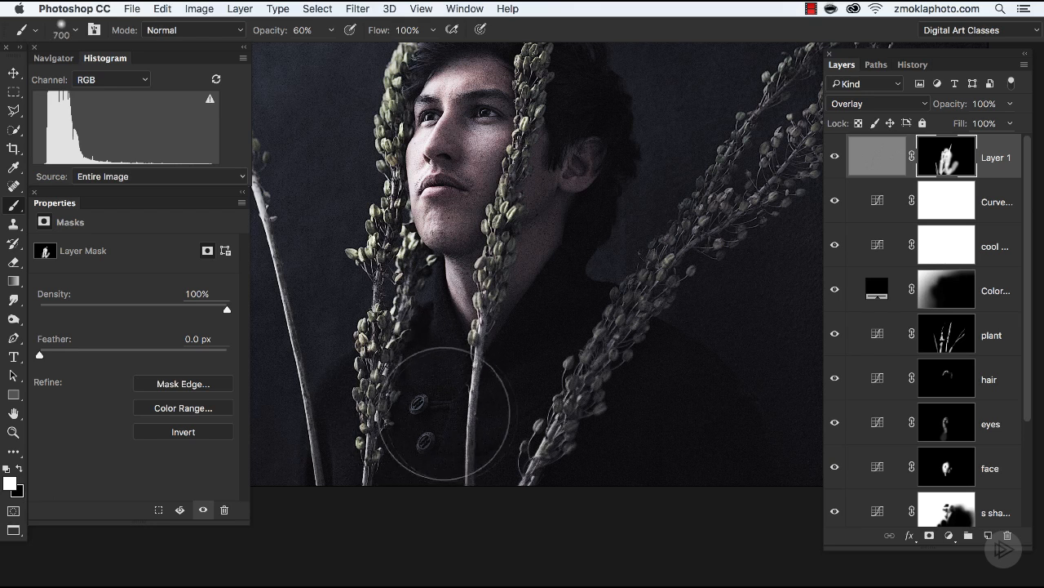
mouse_move(444, 435)
left_mouse_down()
mouse_move(375, 465)
mouse_move(452, 427)
mouse_move(563, 436)
mouse_move(528, 425)
left_mouse_up()
Examine the portrait without the surrounding panels and compare it with and without the masked sharpening by switching Layer 1's visibility
key("super+minus")
key("super+minus")
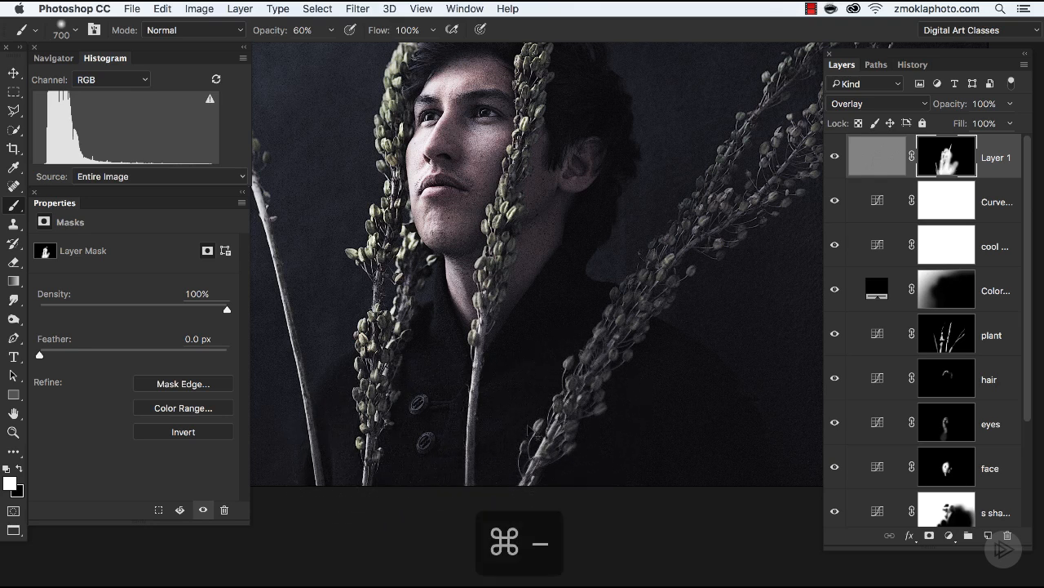
key("Tab")
left_click_drag(576, 343, 549, 289)
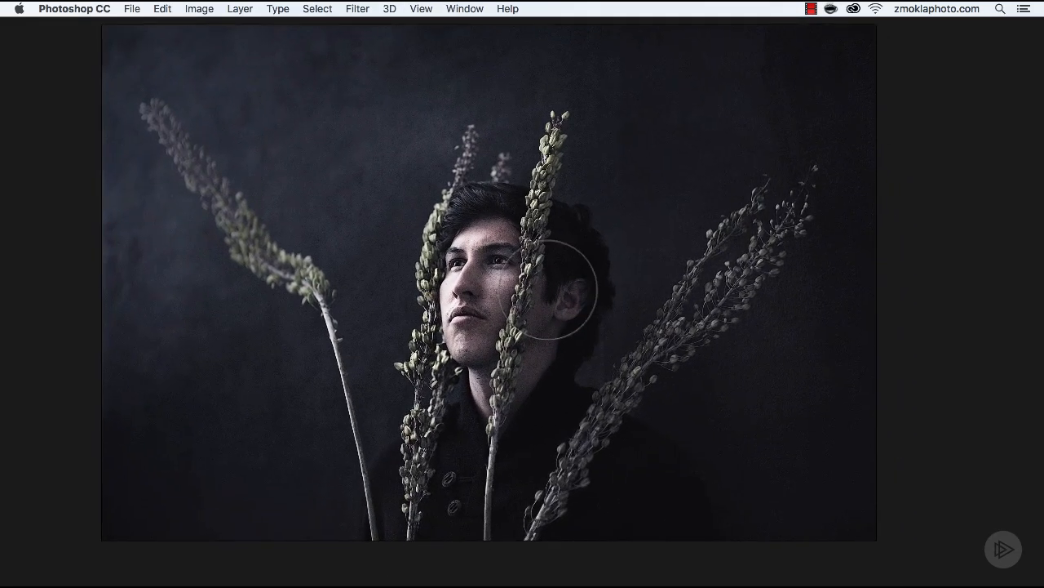
key("super+equal")
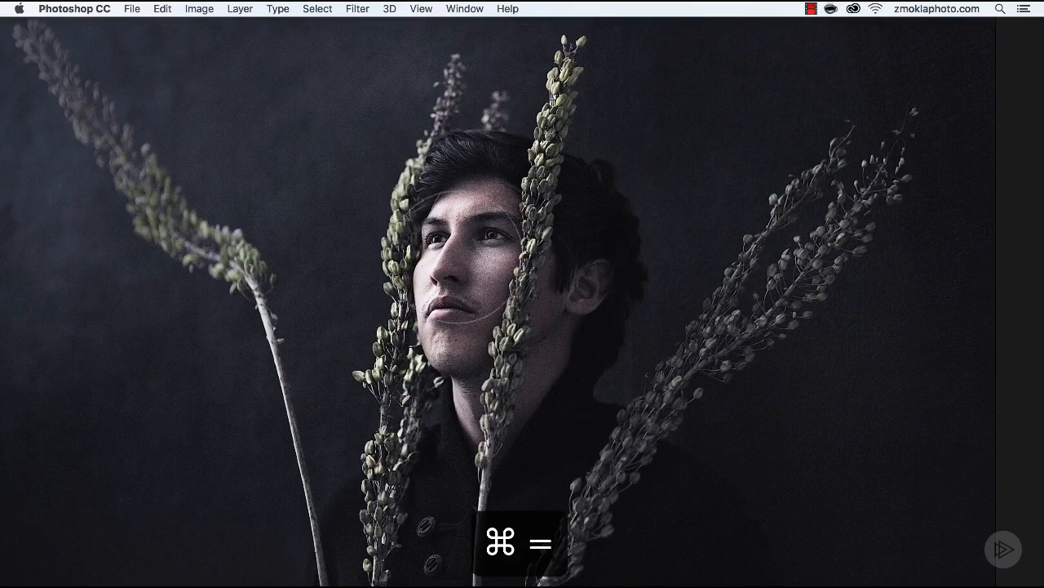
mouse_move(669, 367)
left_mouse_down()
mouse_move(684, 373)
mouse_move(664, 358)
left_mouse_up()
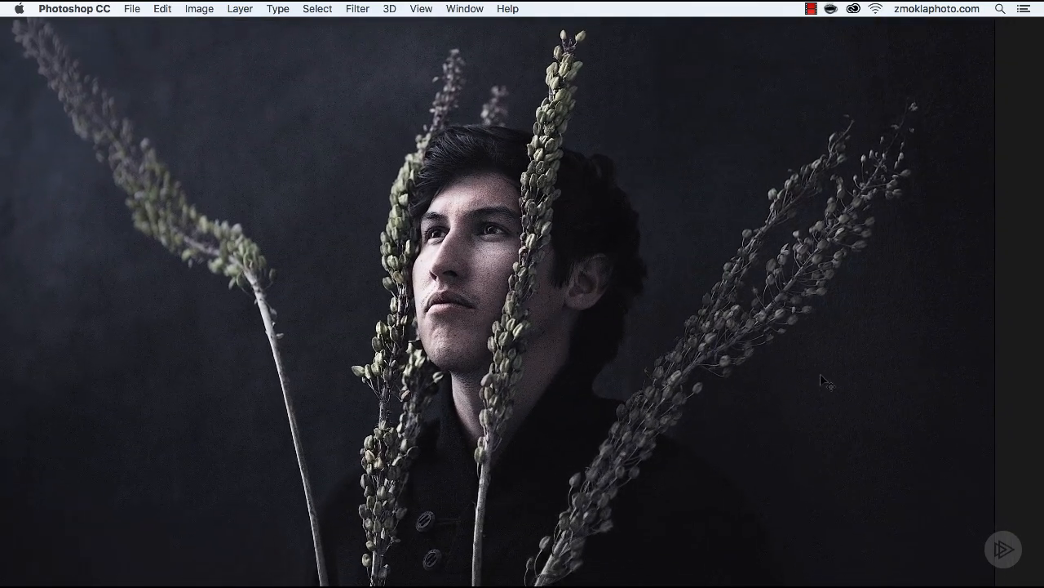
key("F7")
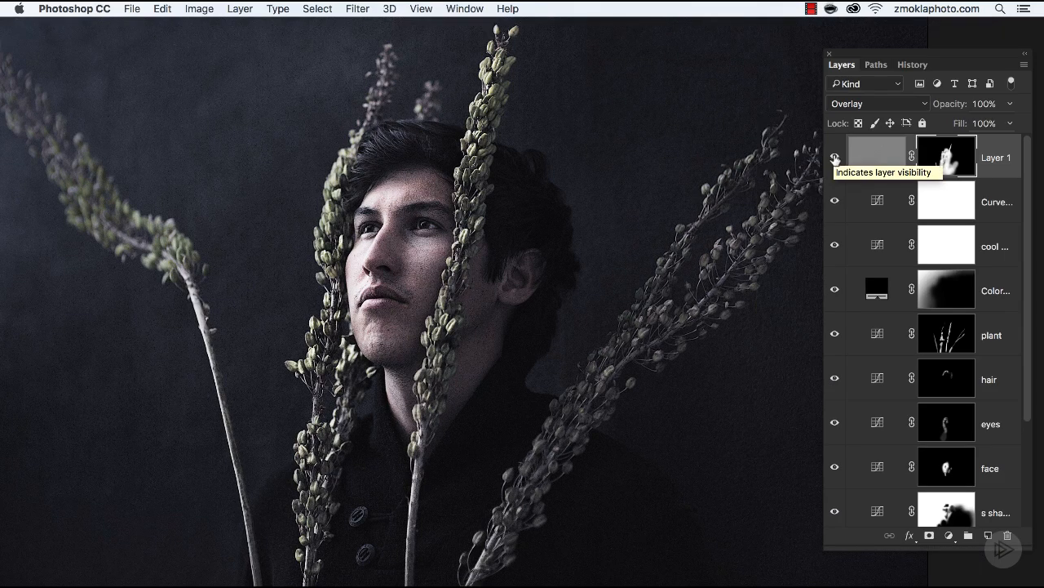
left_click(835, 156)
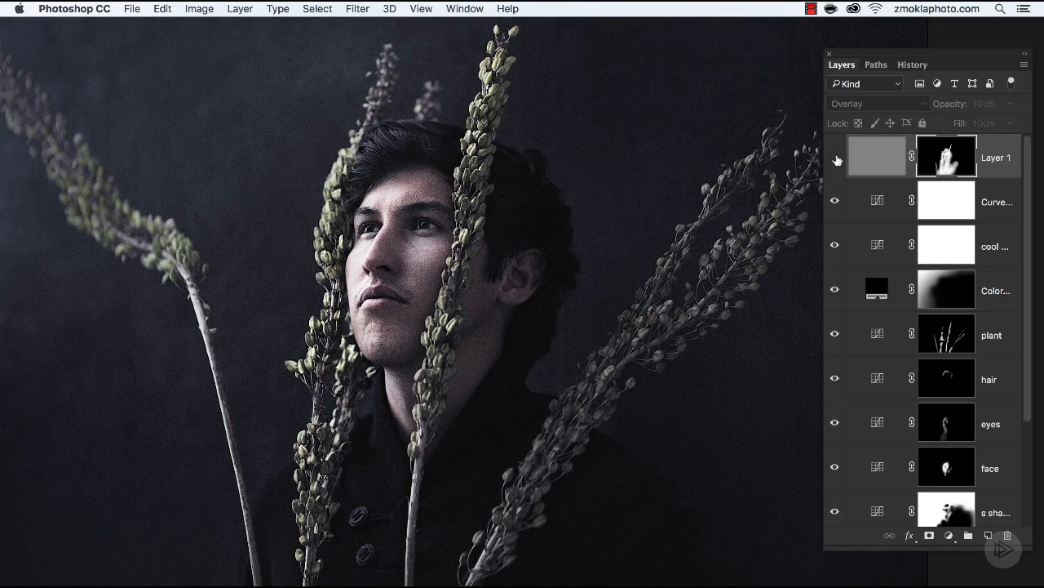
left_click(835, 157)
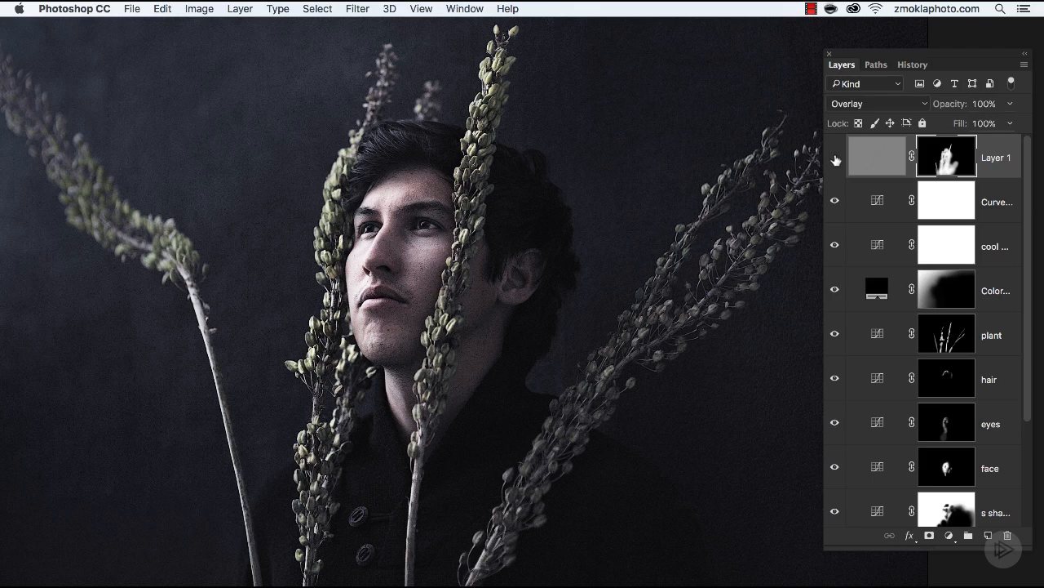
left_click(835, 158)
left_click(835, 157)
left_click(835, 158)
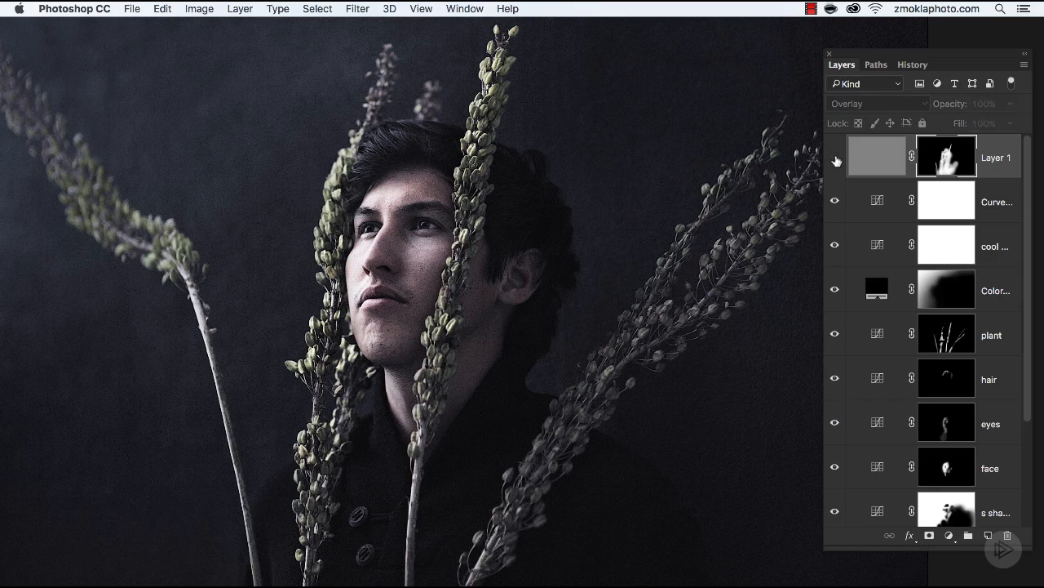
left_click(834, 157)
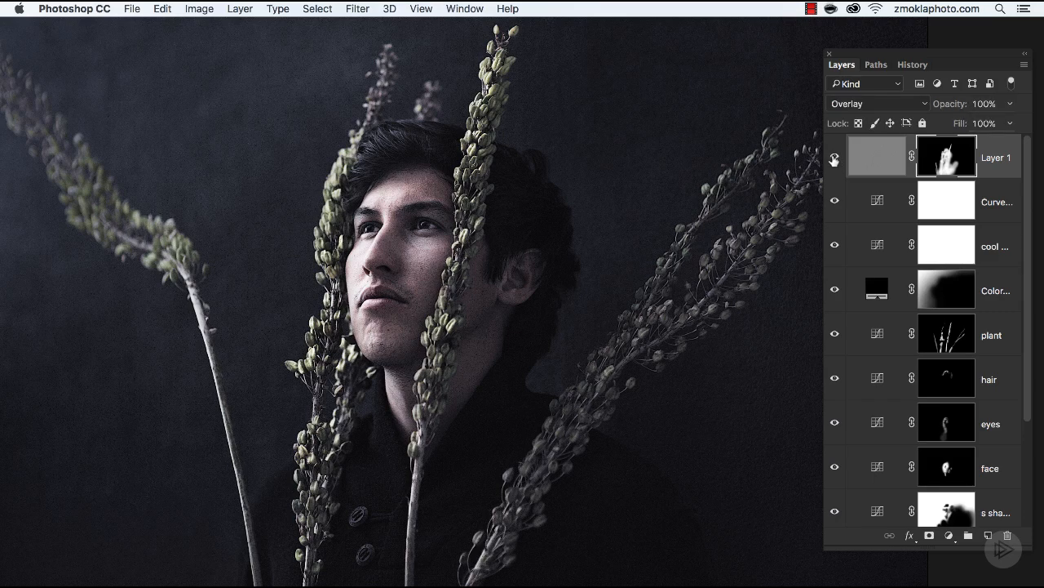